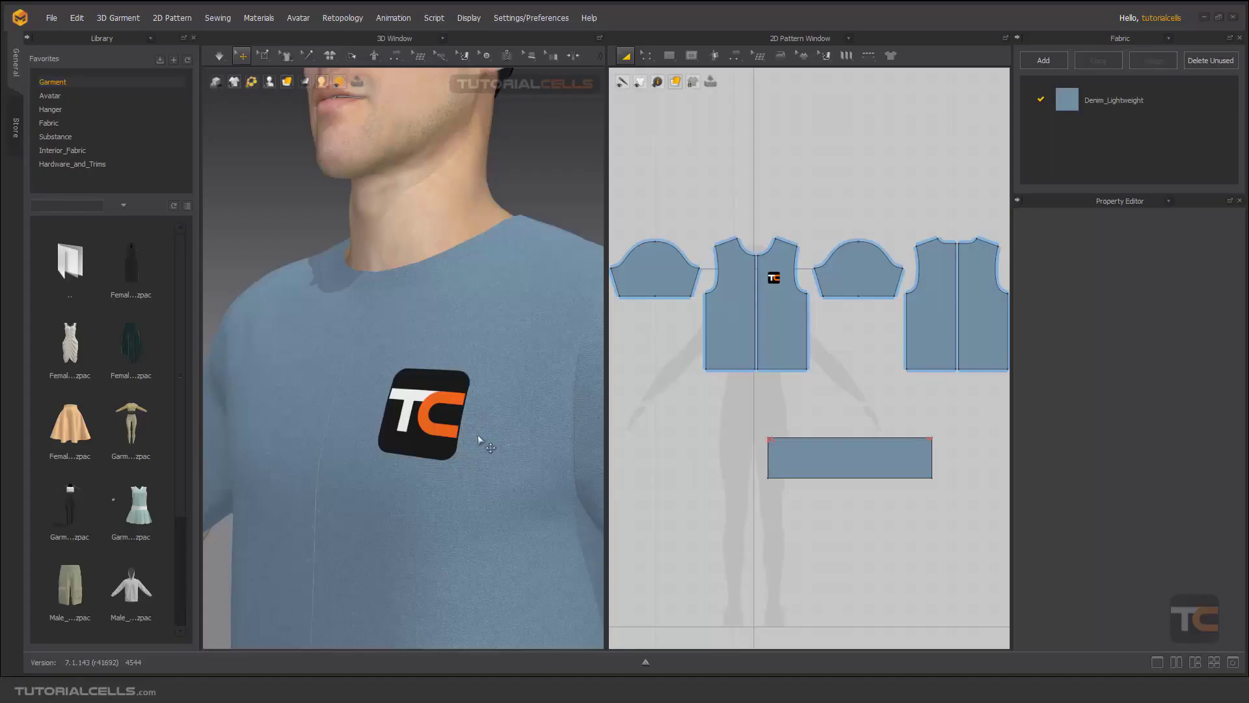
Draw an internal rectangle about 8.8 by 10.1 cm below the TC logo on the front pattern piece
scroll(530, 417, "down", 5)
middle_click_drag(531, 407, 427, 323)
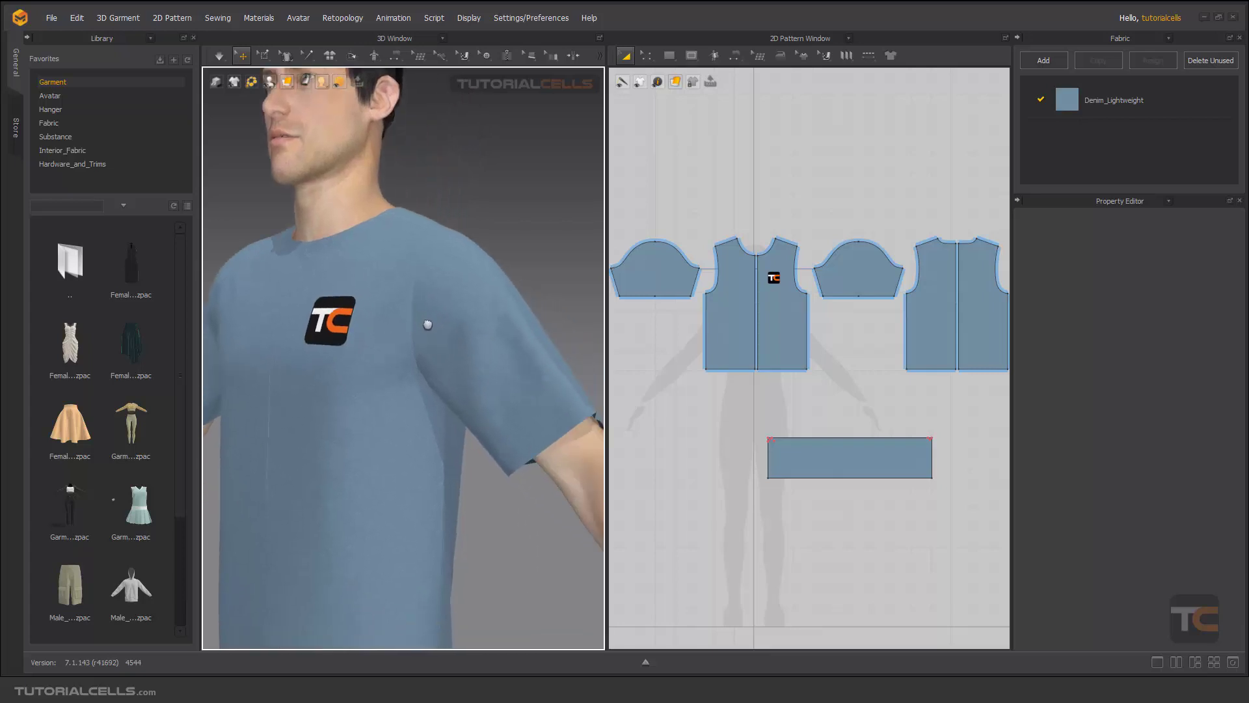
scroll(371, 323, "down", 2)
right_click_drag(371, 323, 458, 360)
scroll(705, 345, "up", 3)
scroll(299, 354, "up", 2)
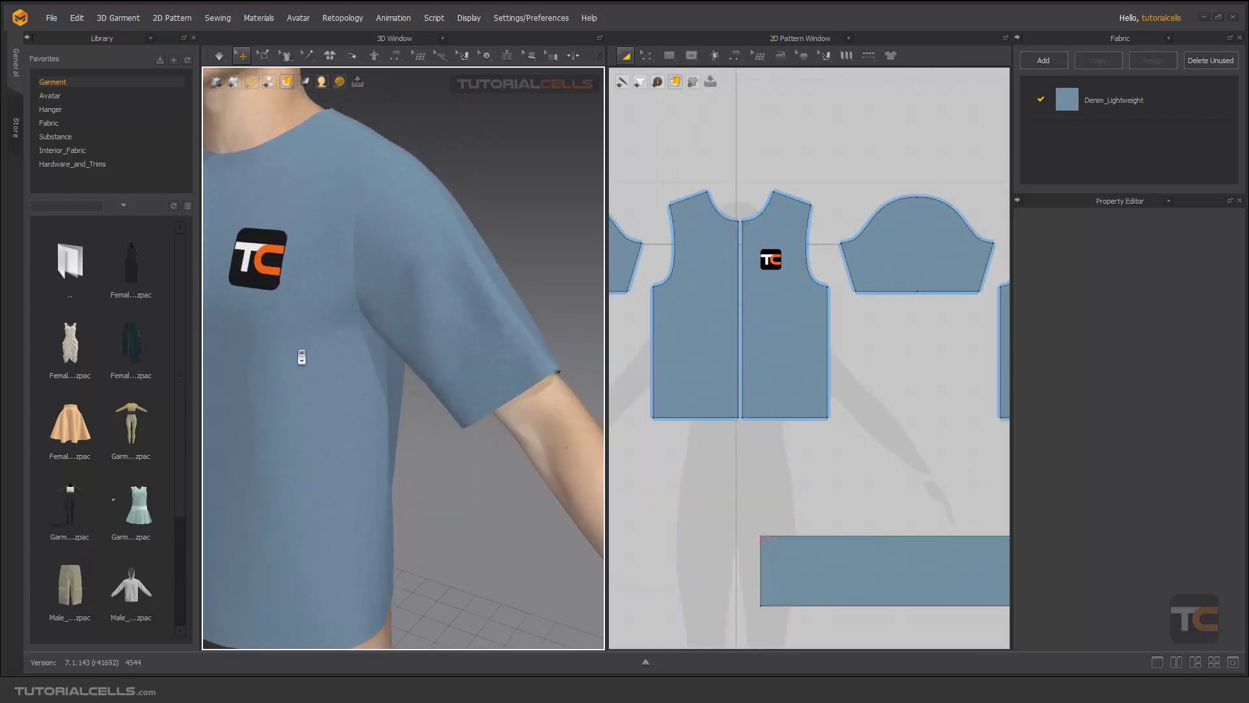
scroll(808, 343, "up", 6)
scroll(839, 400, "down", 5)
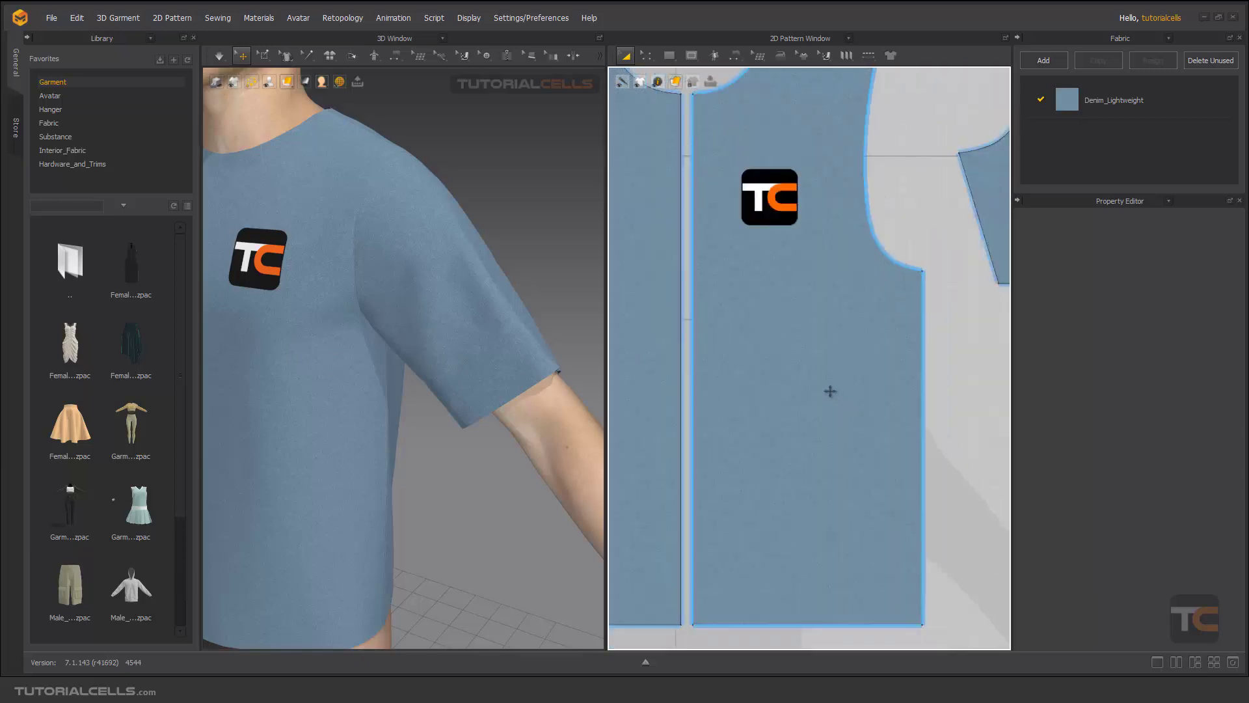
left_click(692, 57)
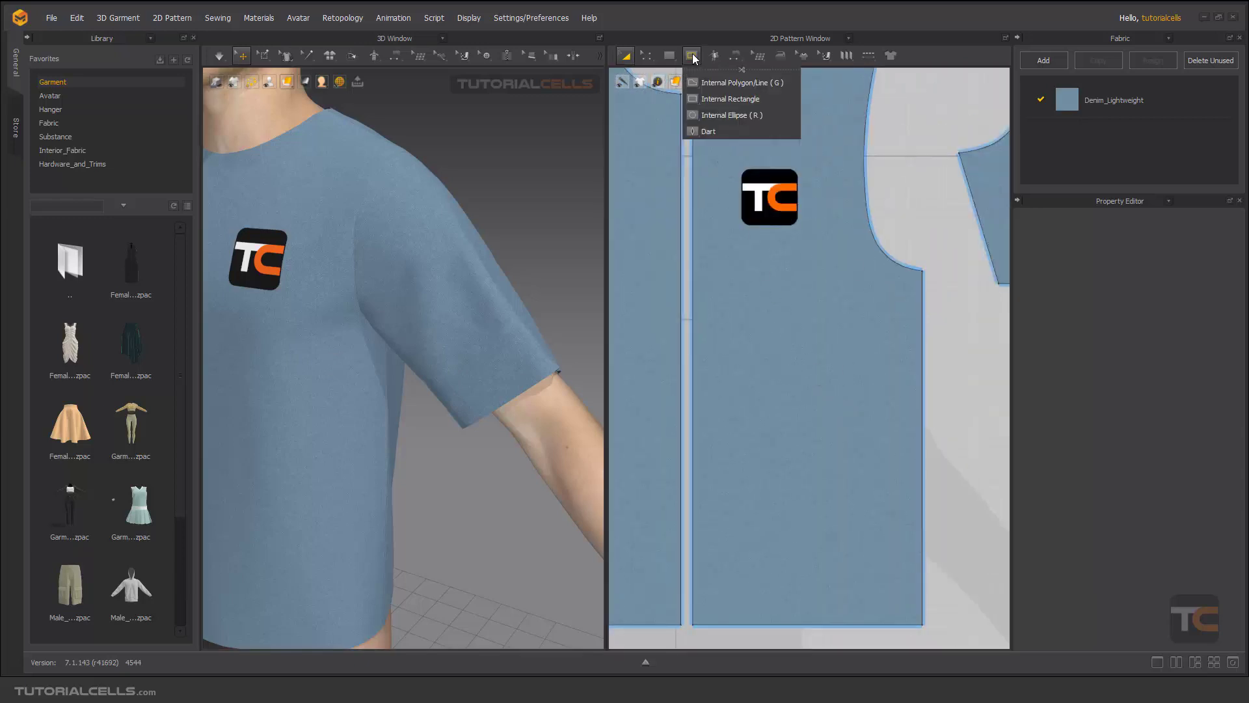
left_click(704, 99)
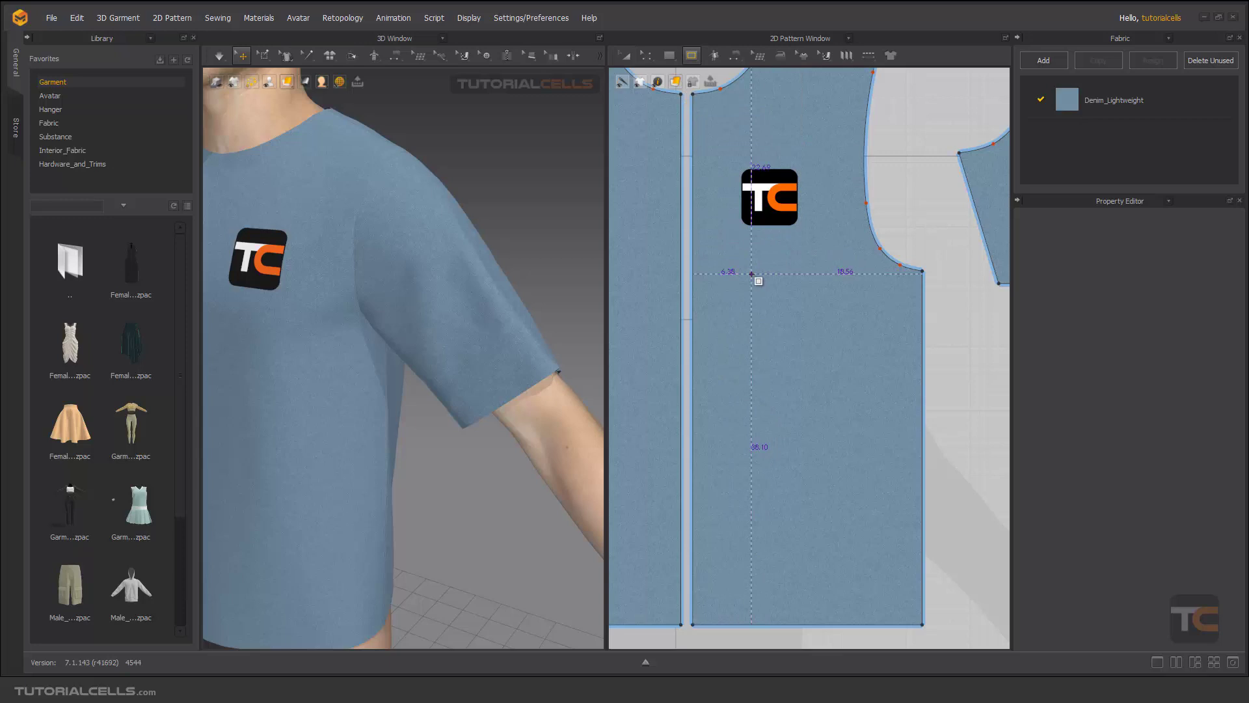
left_click_drag(750, 275, 821, 370)
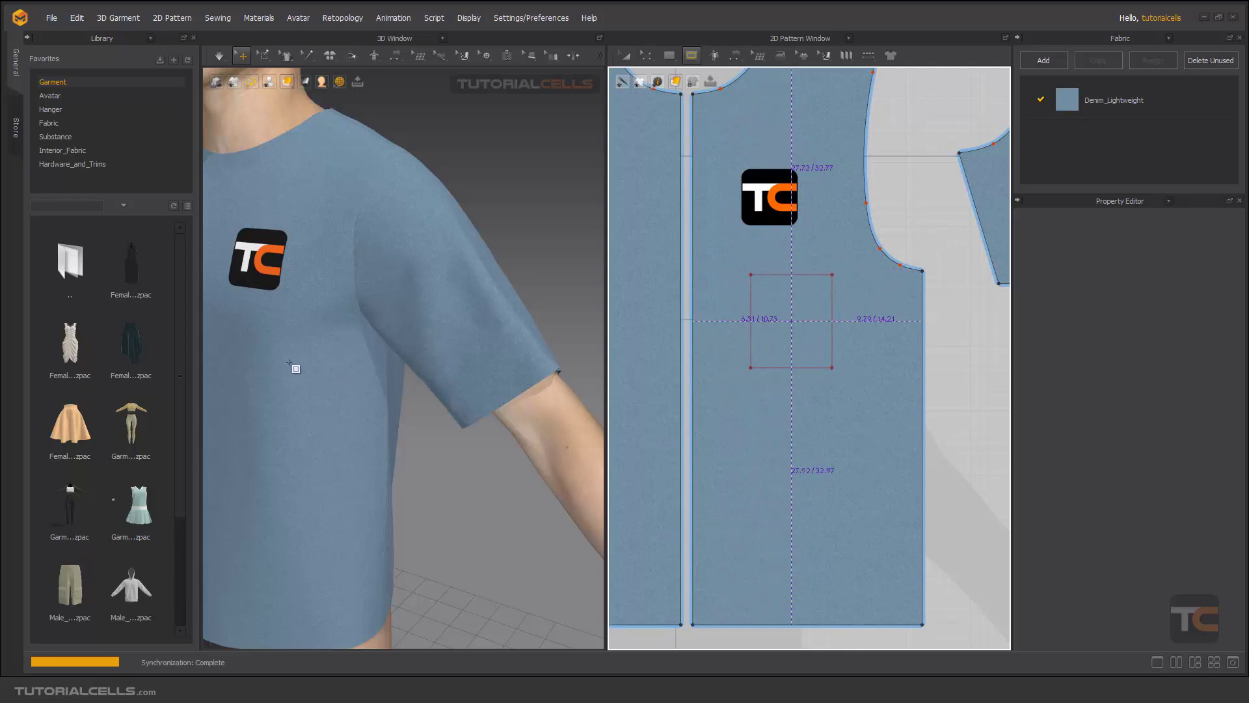
right_click_drag(296, 368, 423, 323)
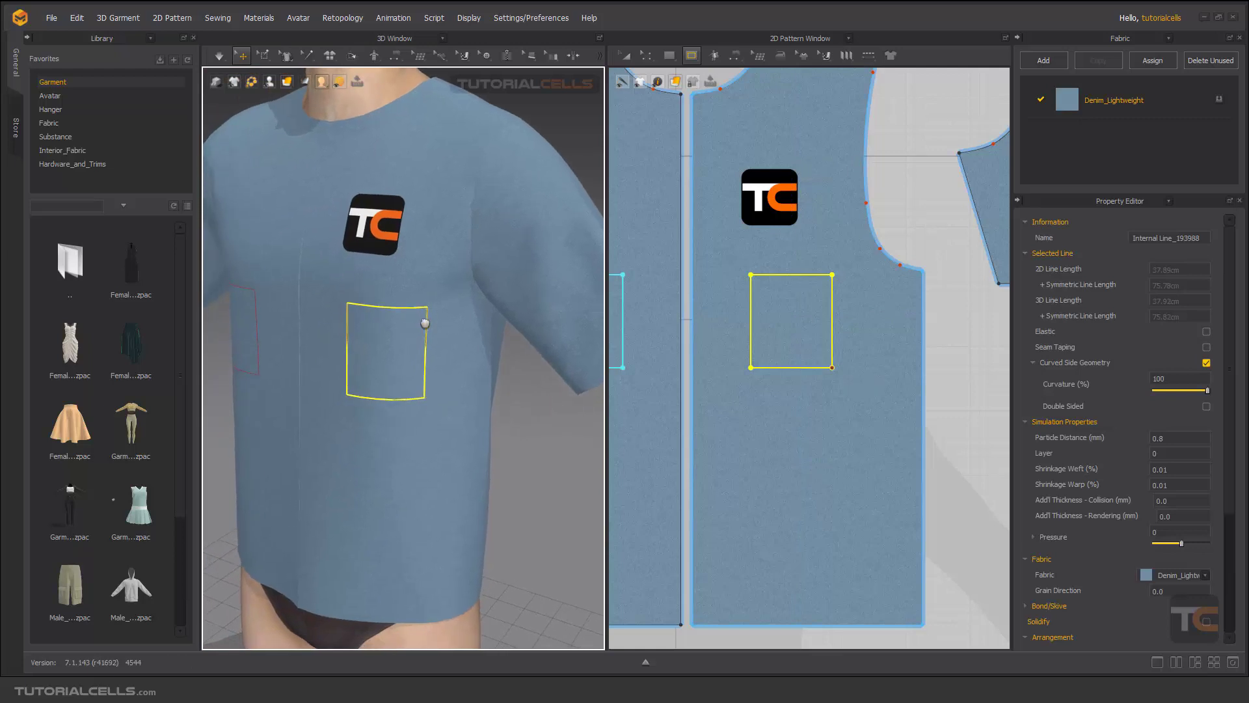
Clone the internal rectangle as a separate pocket pattern and place it beside the front piece
scroll(875, 331, "up", 2)
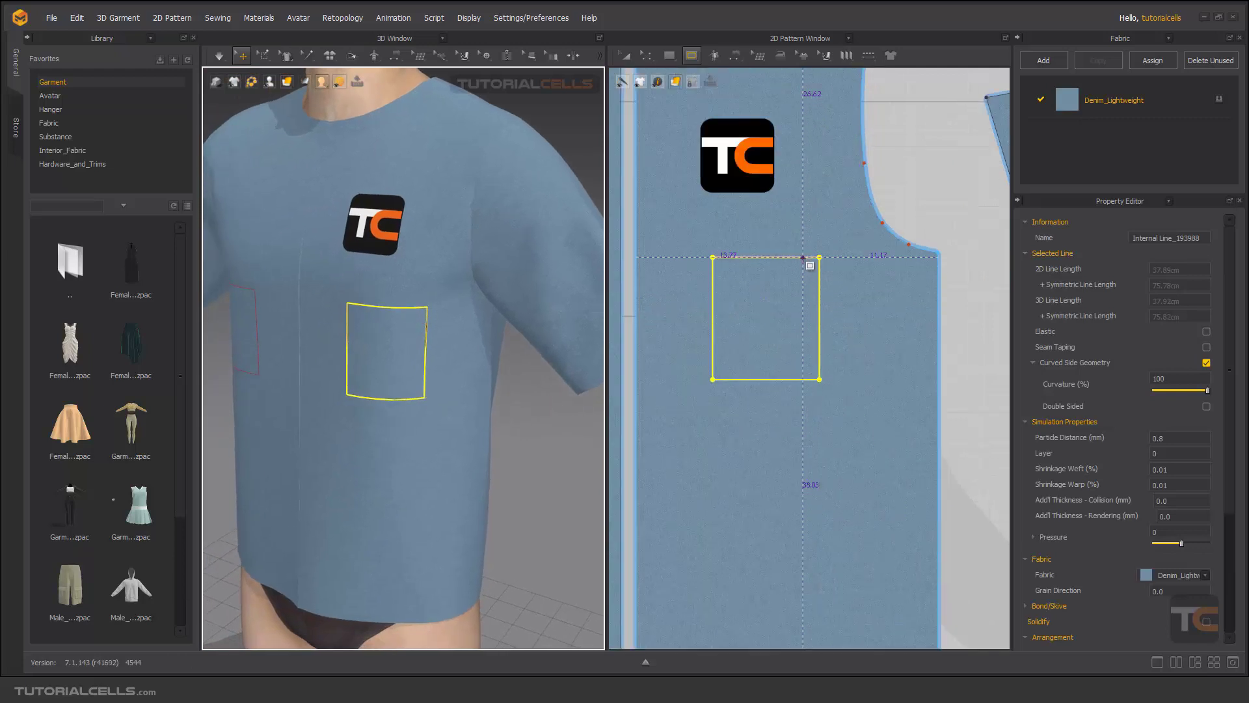
right_click(769, 259)
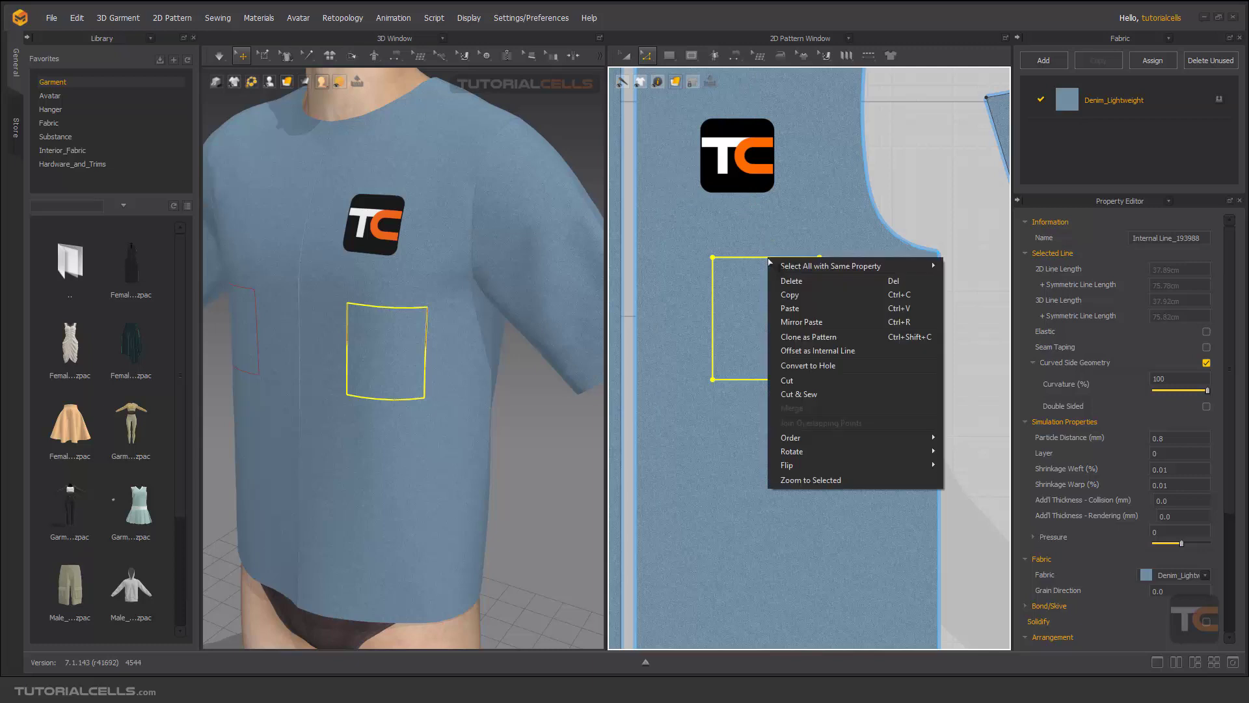
left_click(798, 337)
scroll(797, 337, "down", 2)
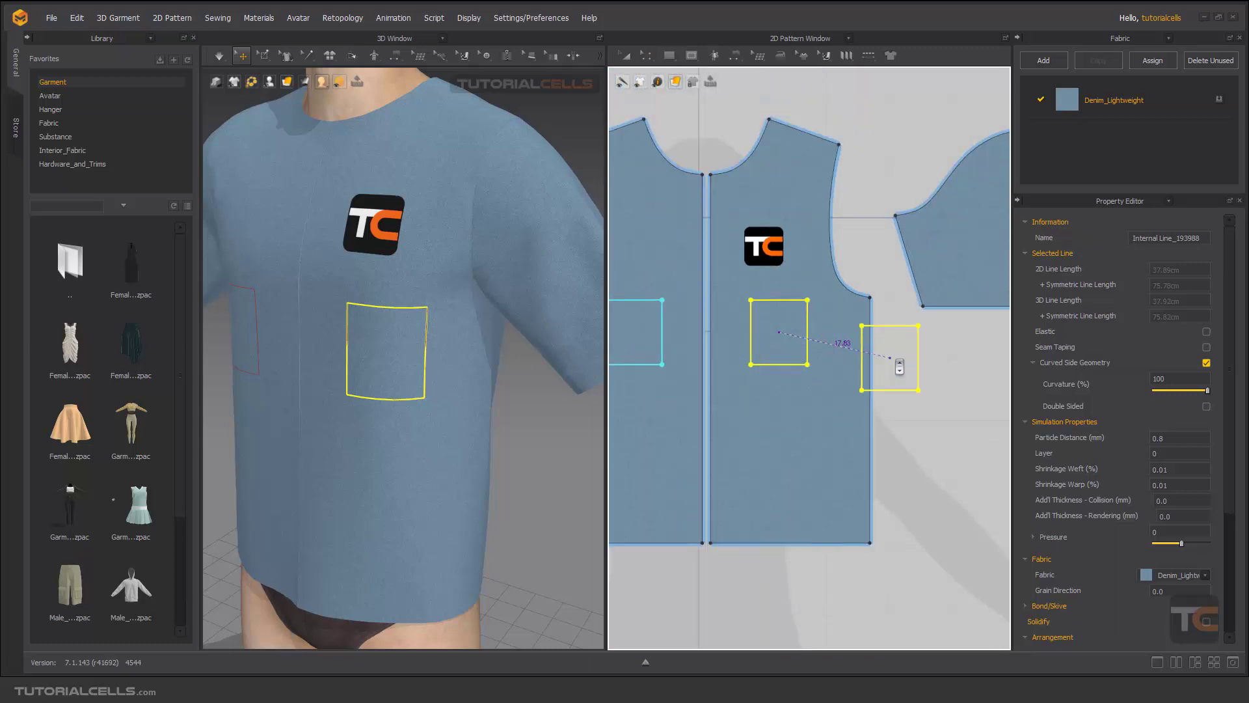
left_click(932, 378)
scroll(558, 356, "down", 3)
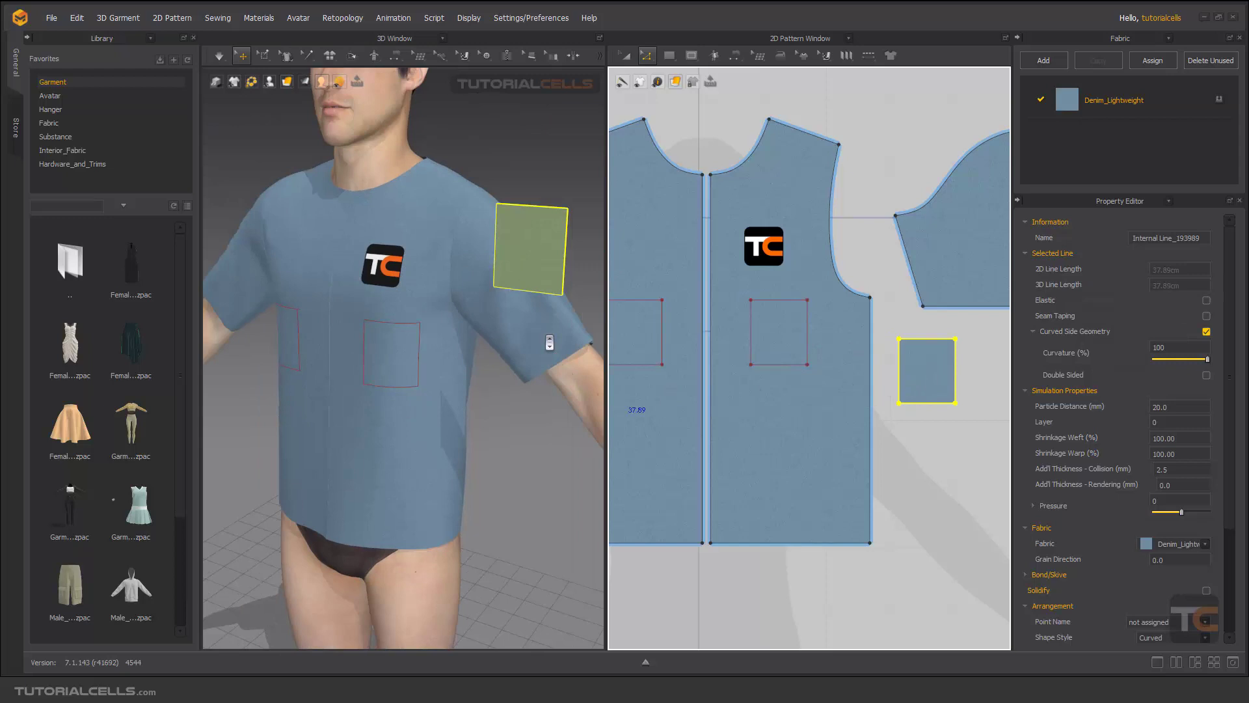
right_click_drag(523, 316, 550, 311)
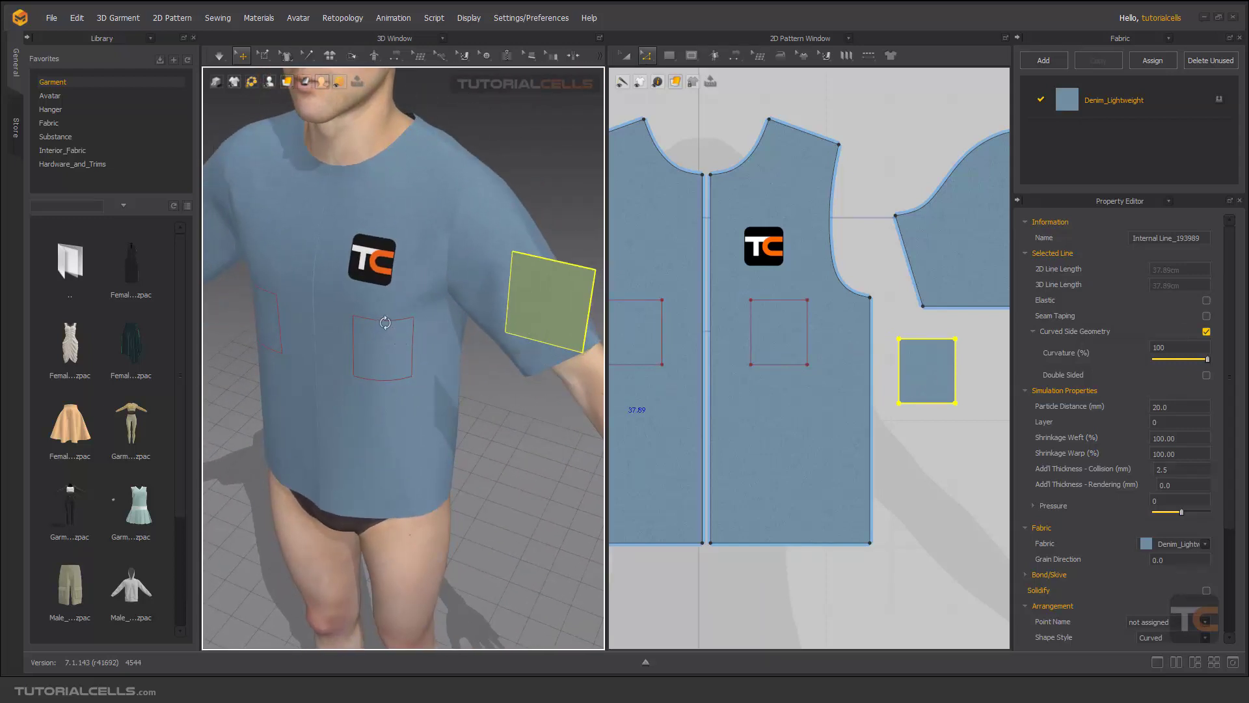
scroll(846, 325, "up", 3)
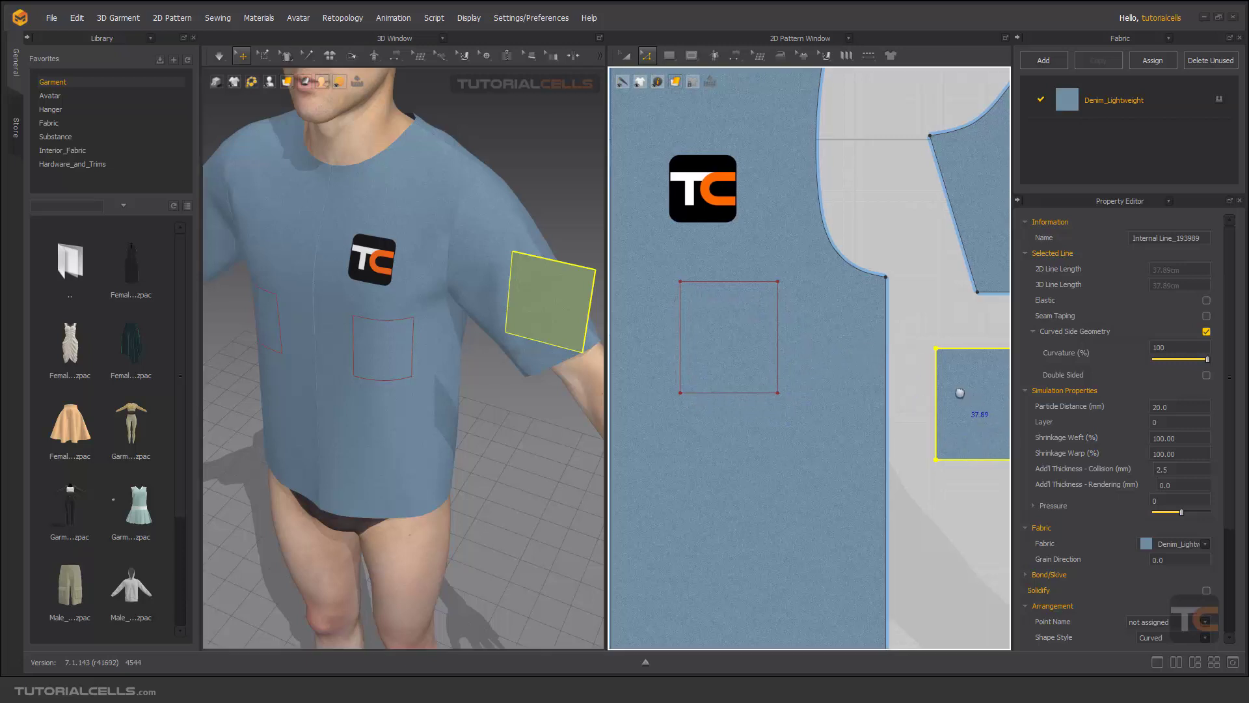
scroll(950, 390, "down", 3)
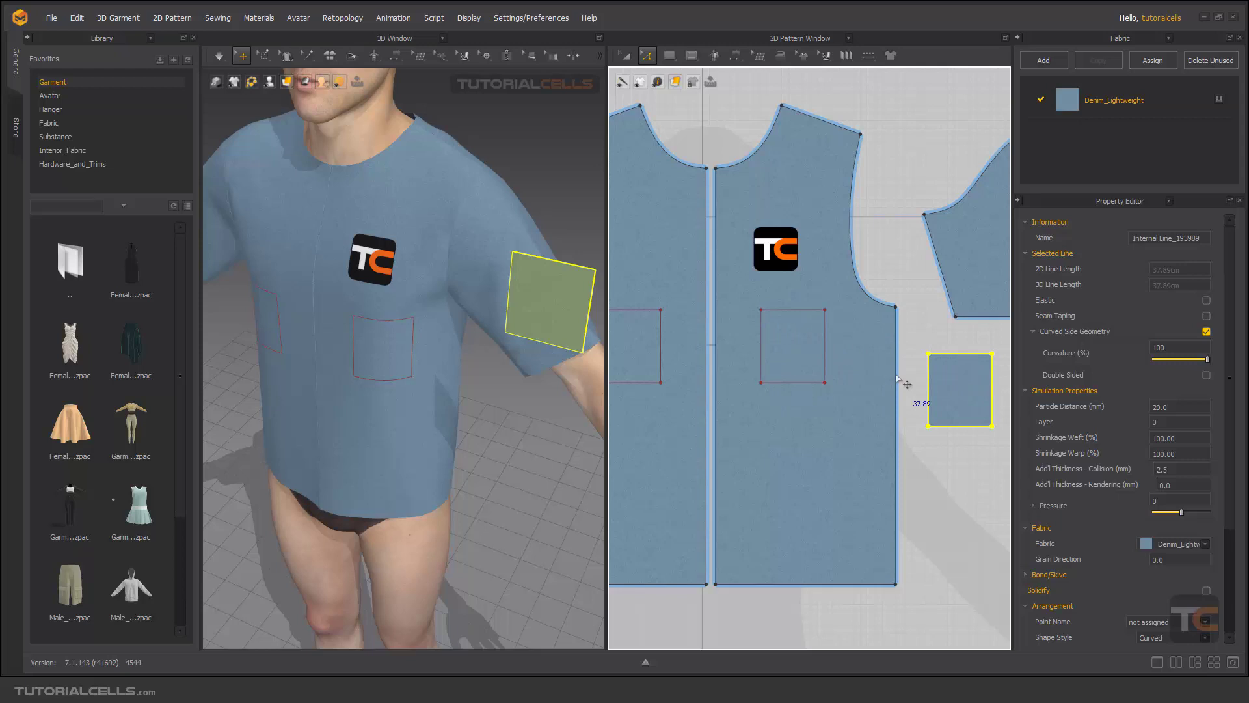
left_click(736, 57)
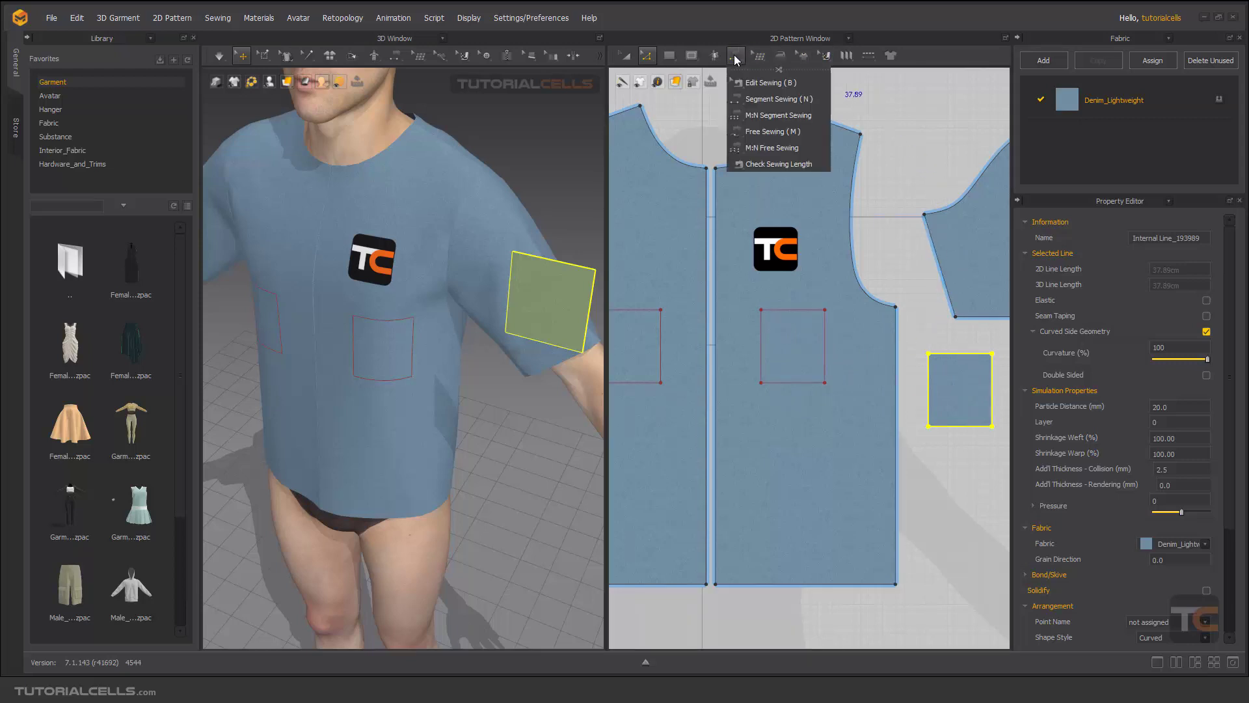
left_click(751, 102)
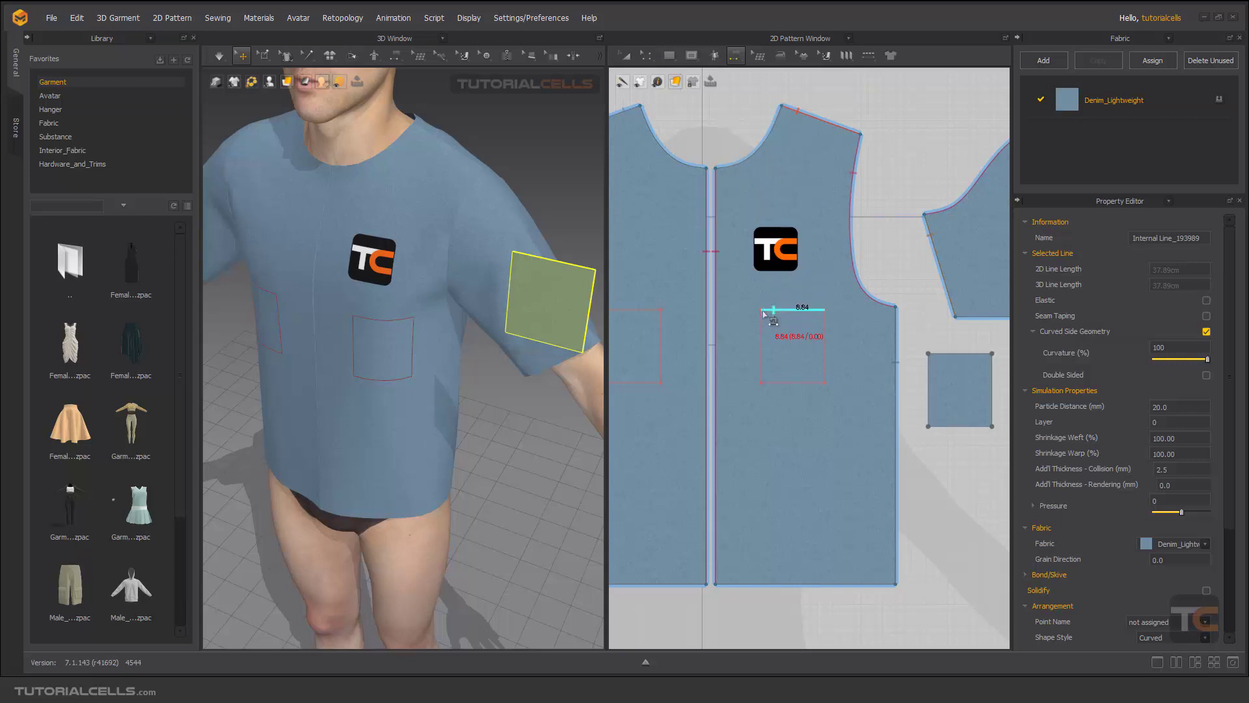
left_click(761, 316)
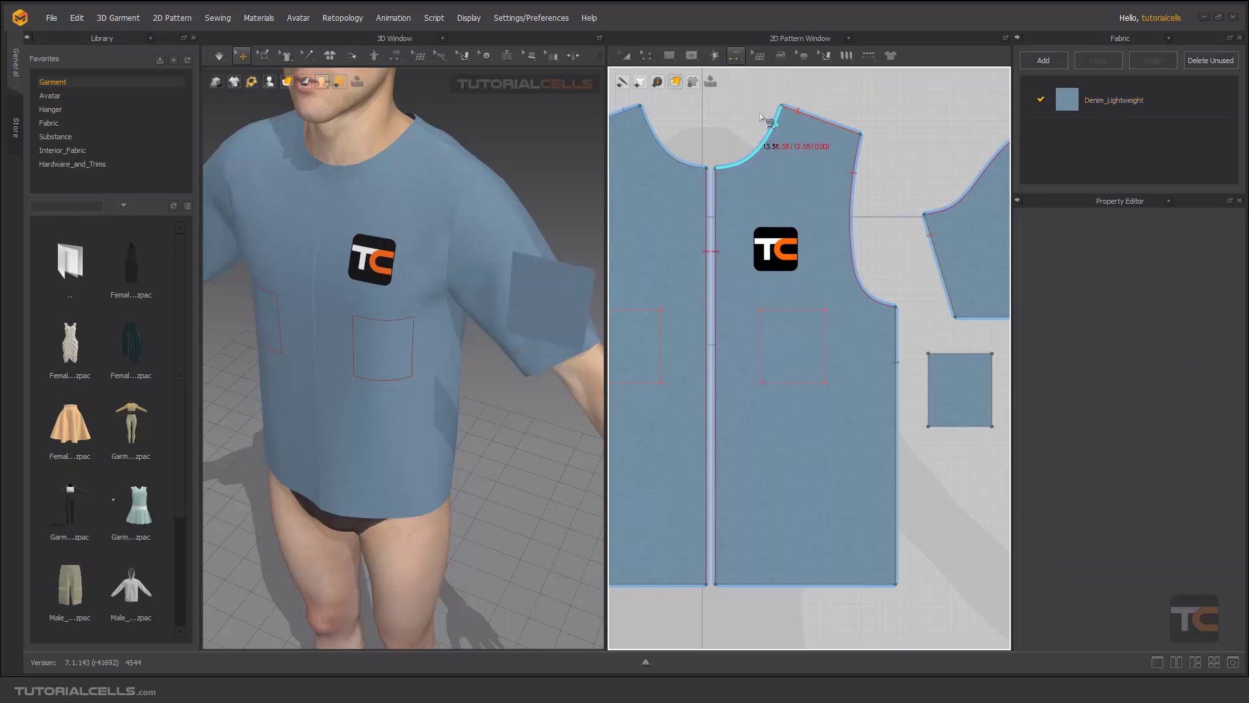
Free-sew the entire internal rectangle outline to the cloned pocket's outline, and undo the seam
left_click(741, 58)
left_click(771, 132)
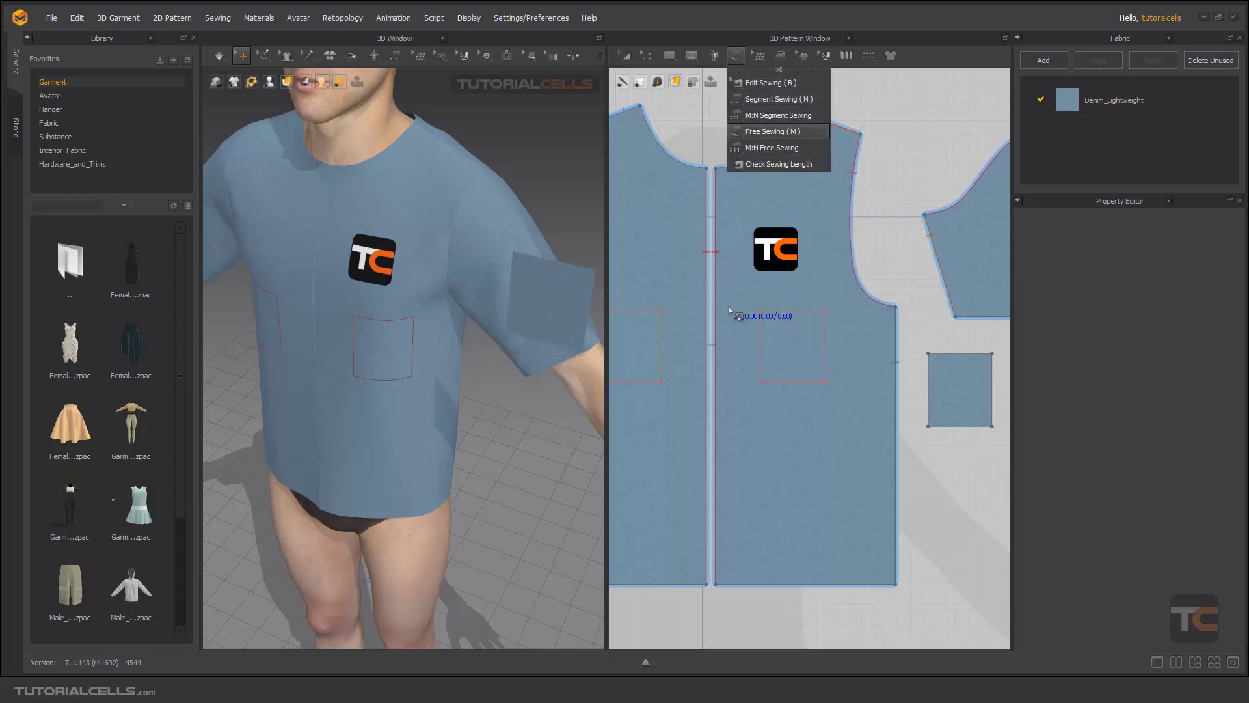
left_click(761, 311)
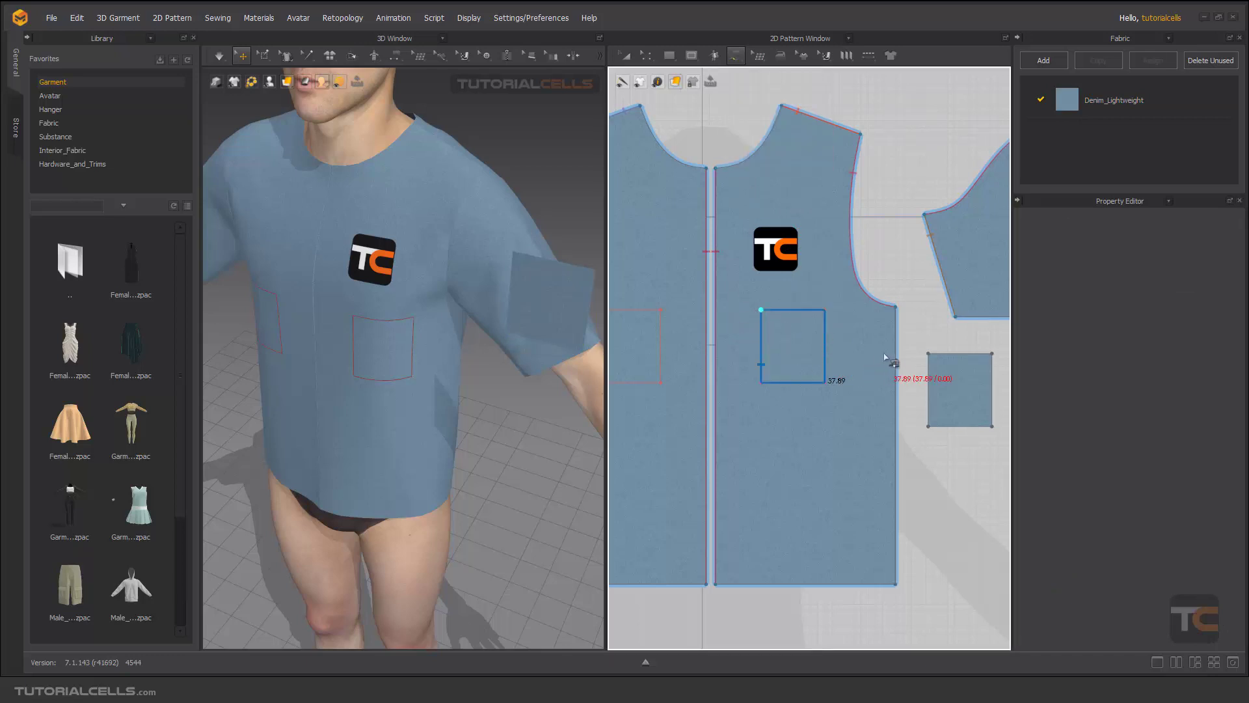
left_click(928, 356)
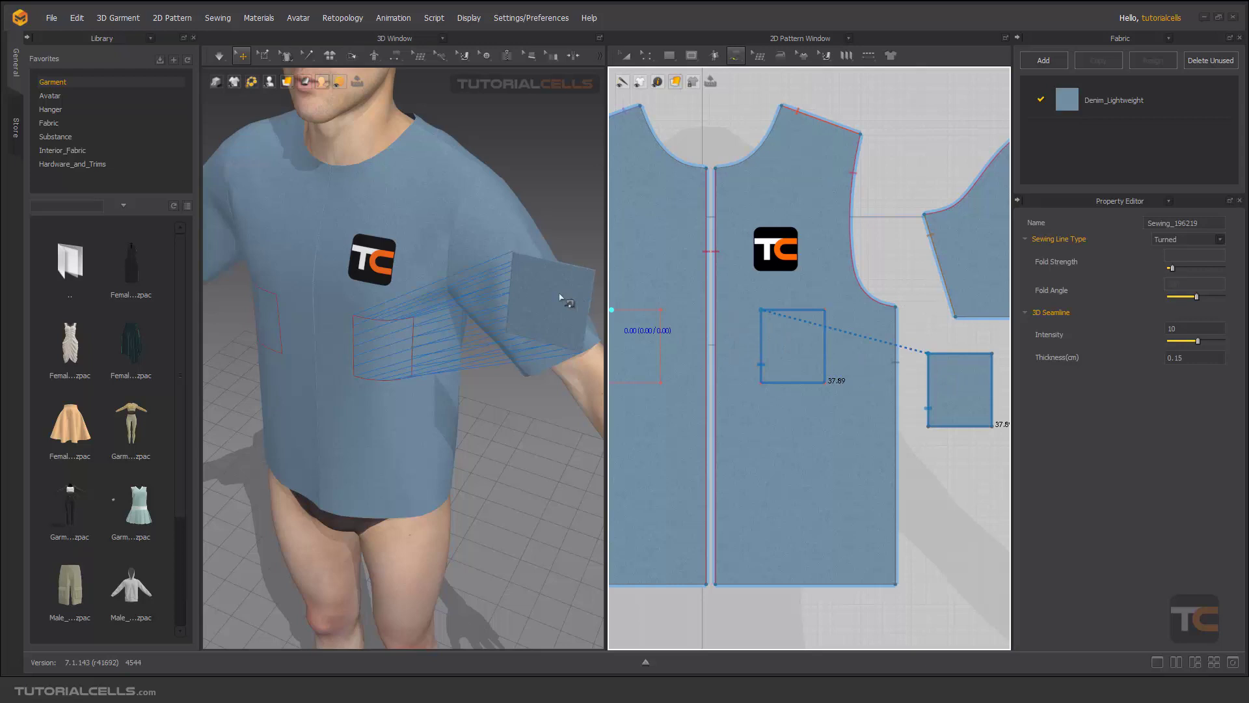
right_click_drag(512, 317, 558, 313)
key("ctrl+z")
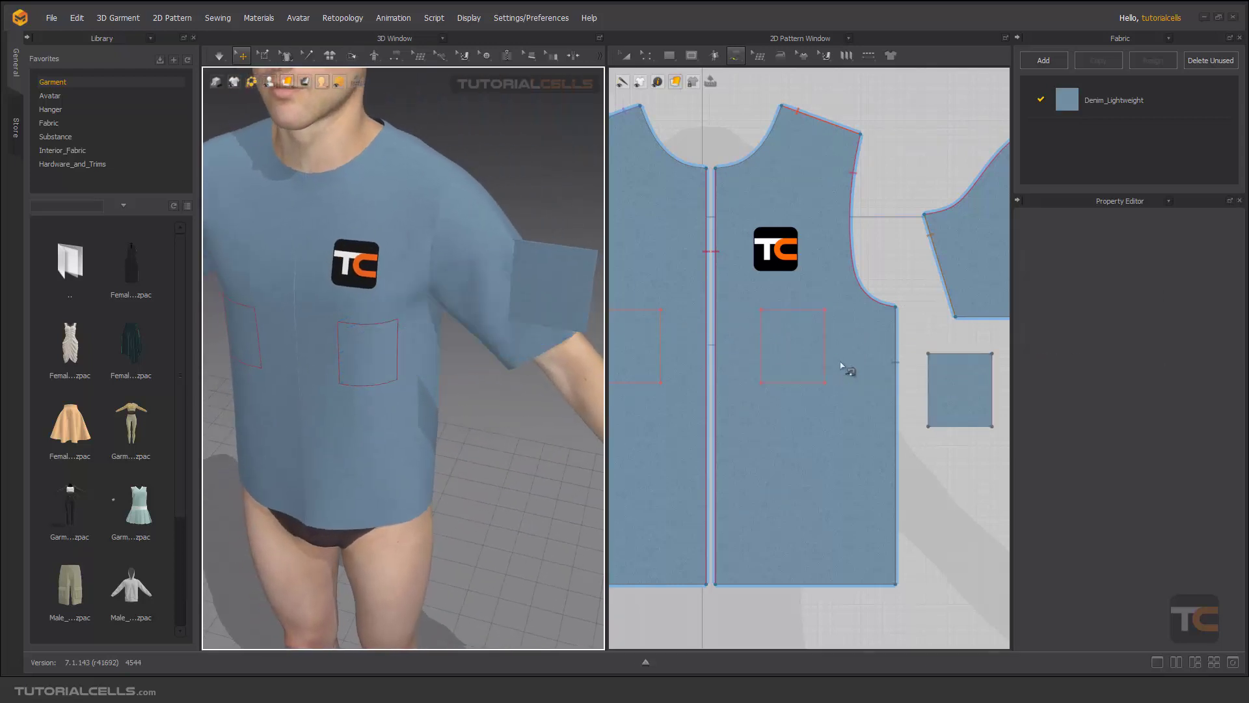
Free-sew the sides and lower edge of the internal rectangle to the matching pocket edges, leaving the upper edge open
left_click(830, 316)
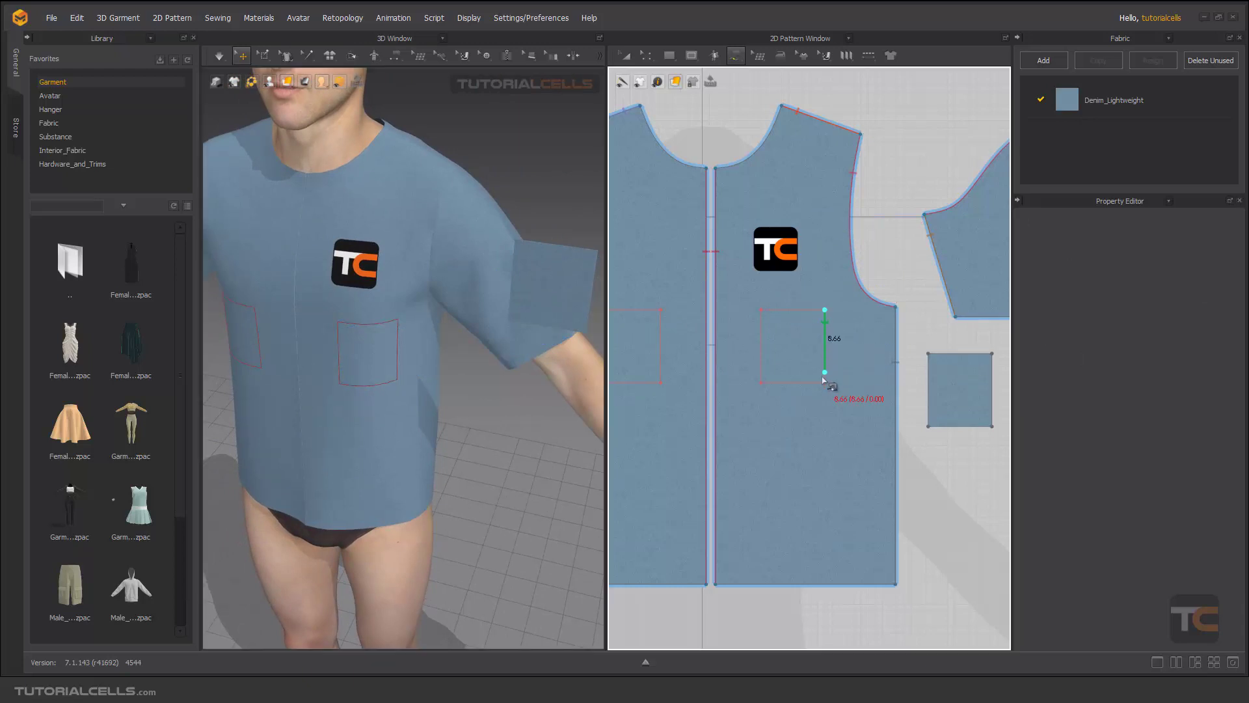
left_click(761, 318)
left_click(991, 354)
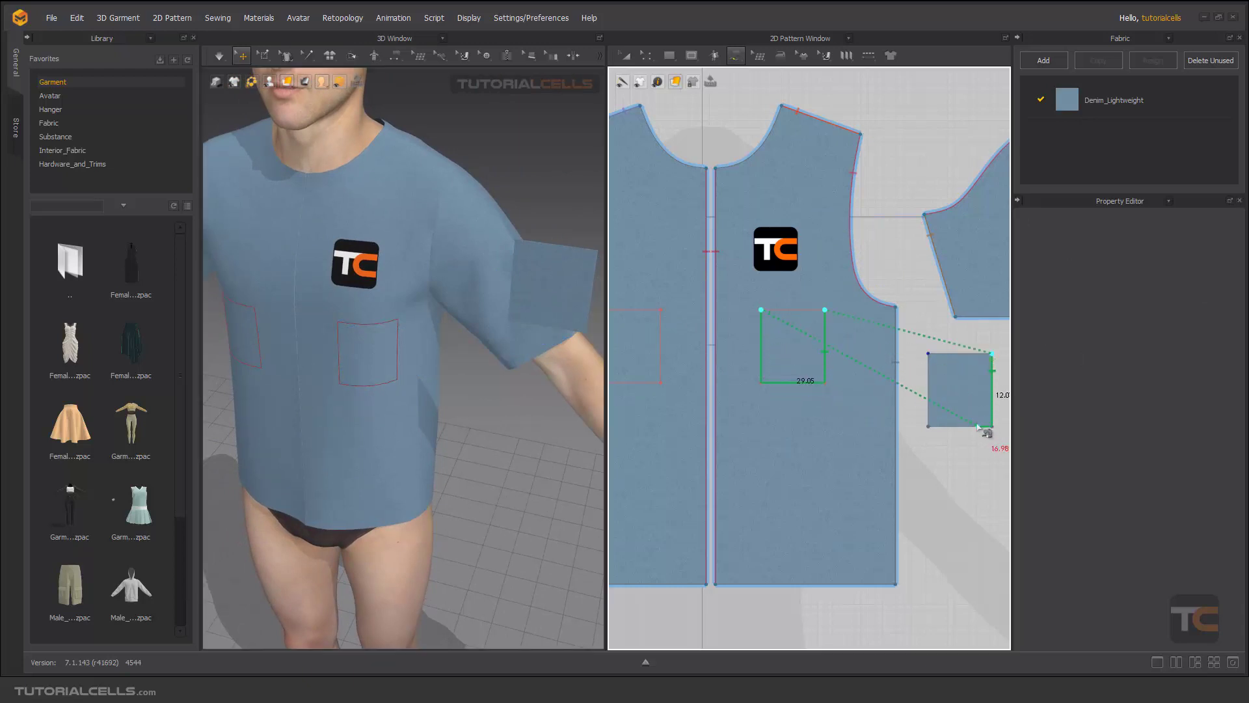
left_click(929, 355)
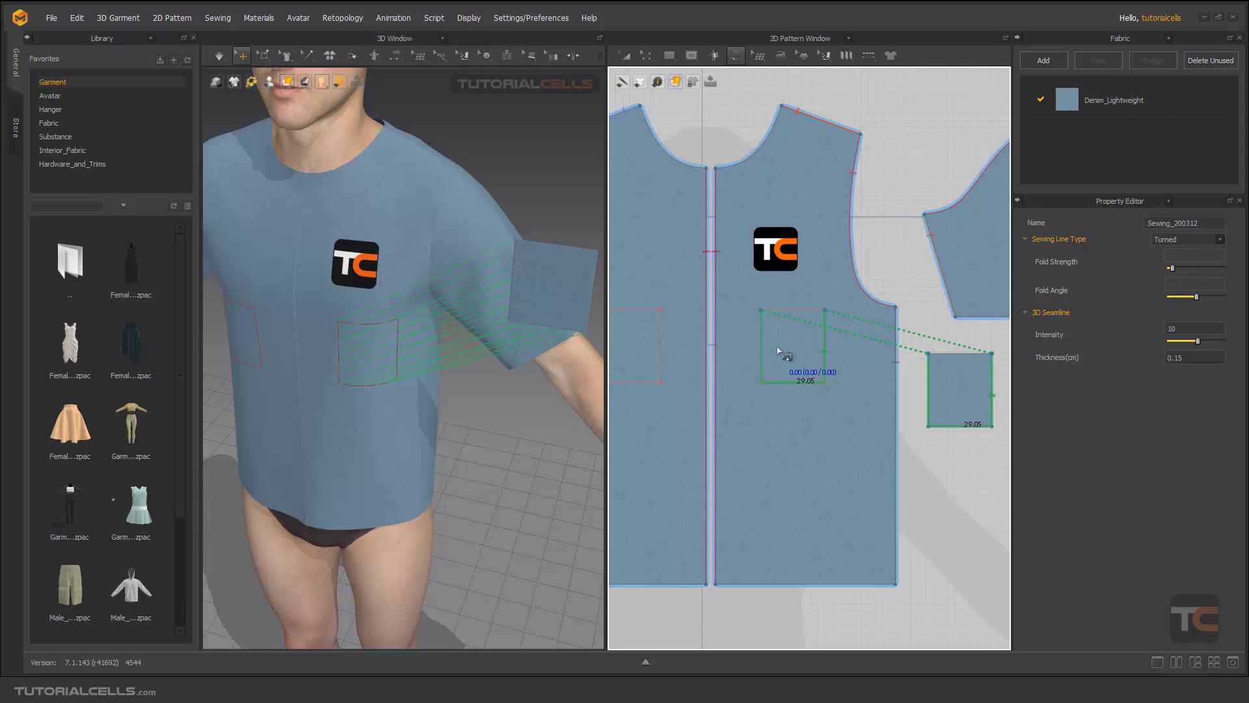
Move the pocket piece in 3D off the sleeve so it floats in front of the shirt
scroll(463, 291, "up", 3)
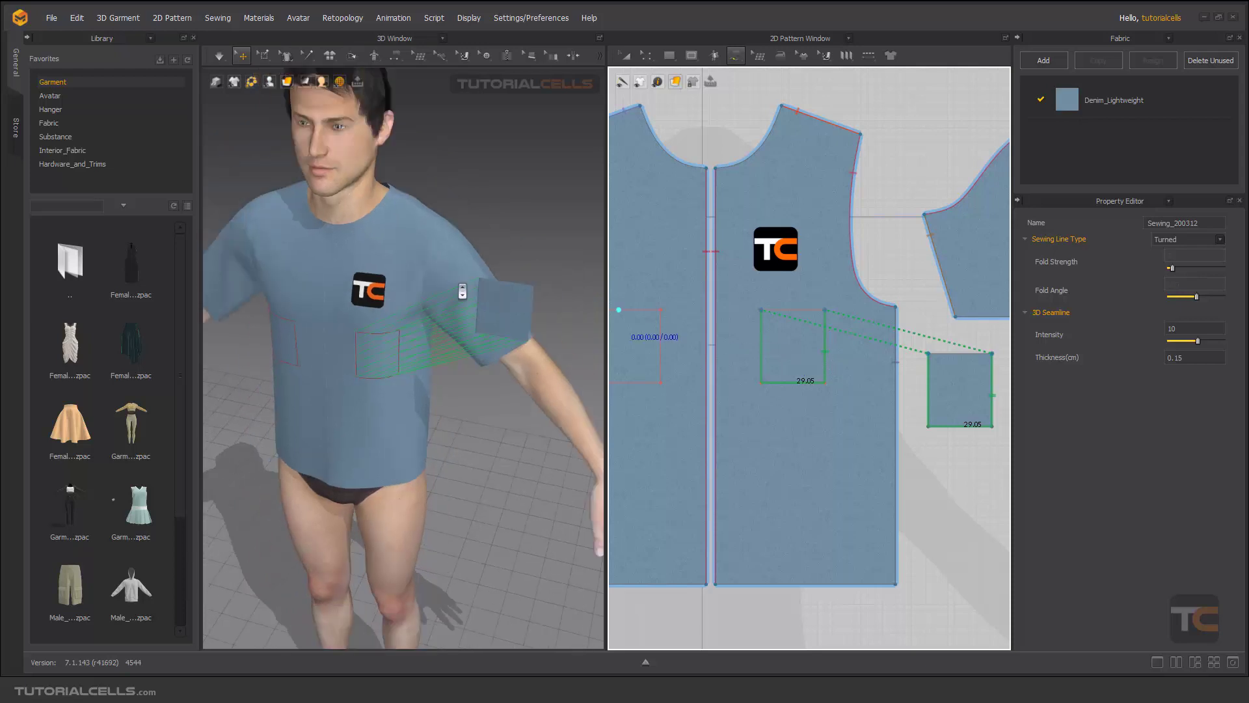
right_click_drag(461, 291, 453, 320)
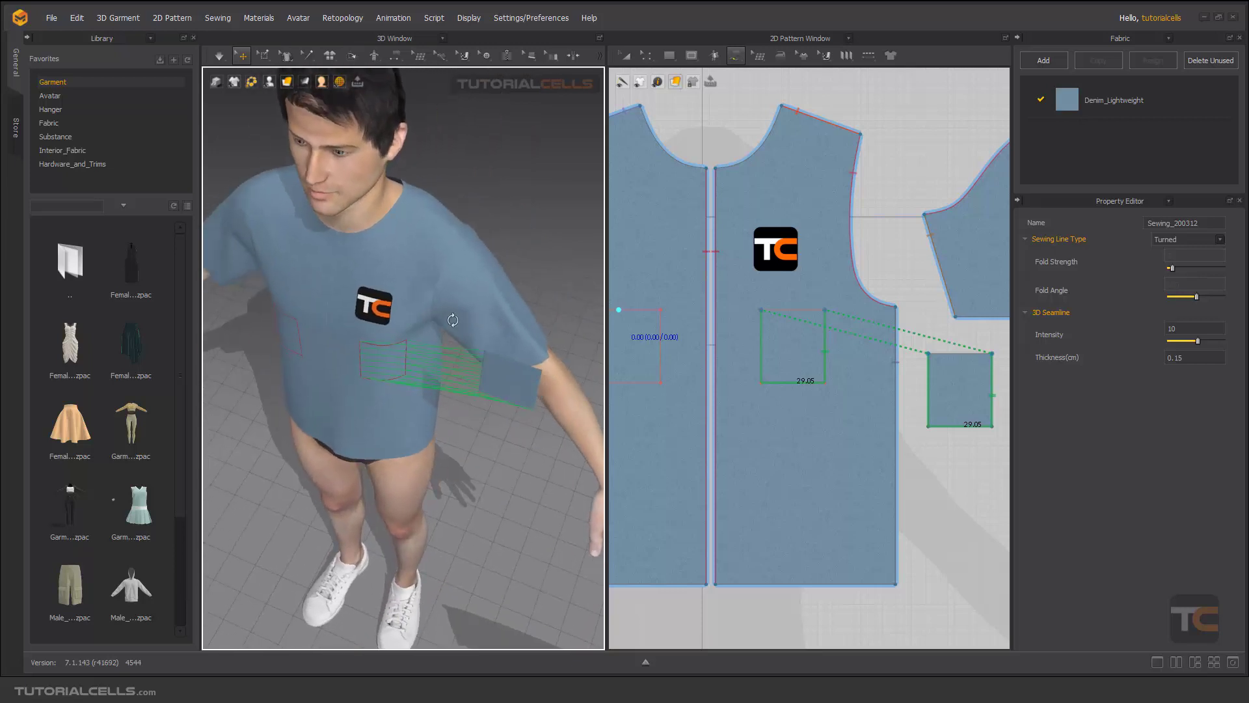
left_click(499, 380)
left_click(510, 378)
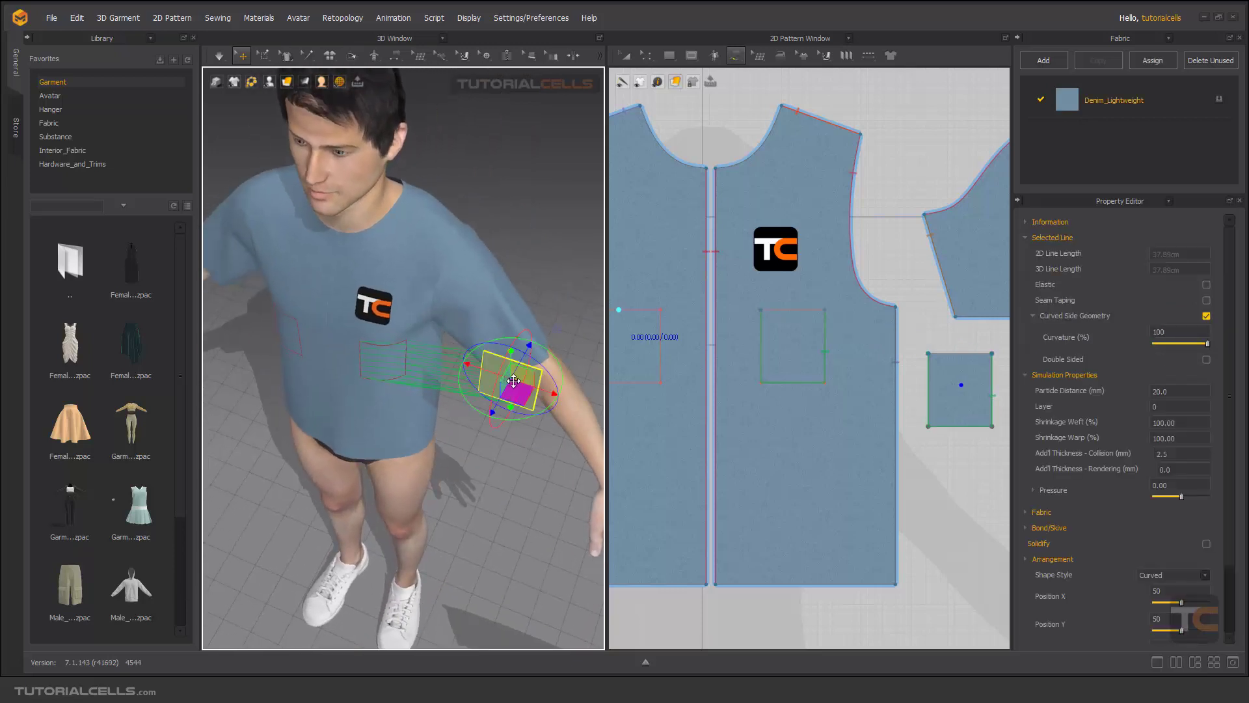
left_click_drag(510, 378, 384, 383)
right_click_drag(384, 382, 397, 430)
left_click_drag(407, 442, 494, 463)
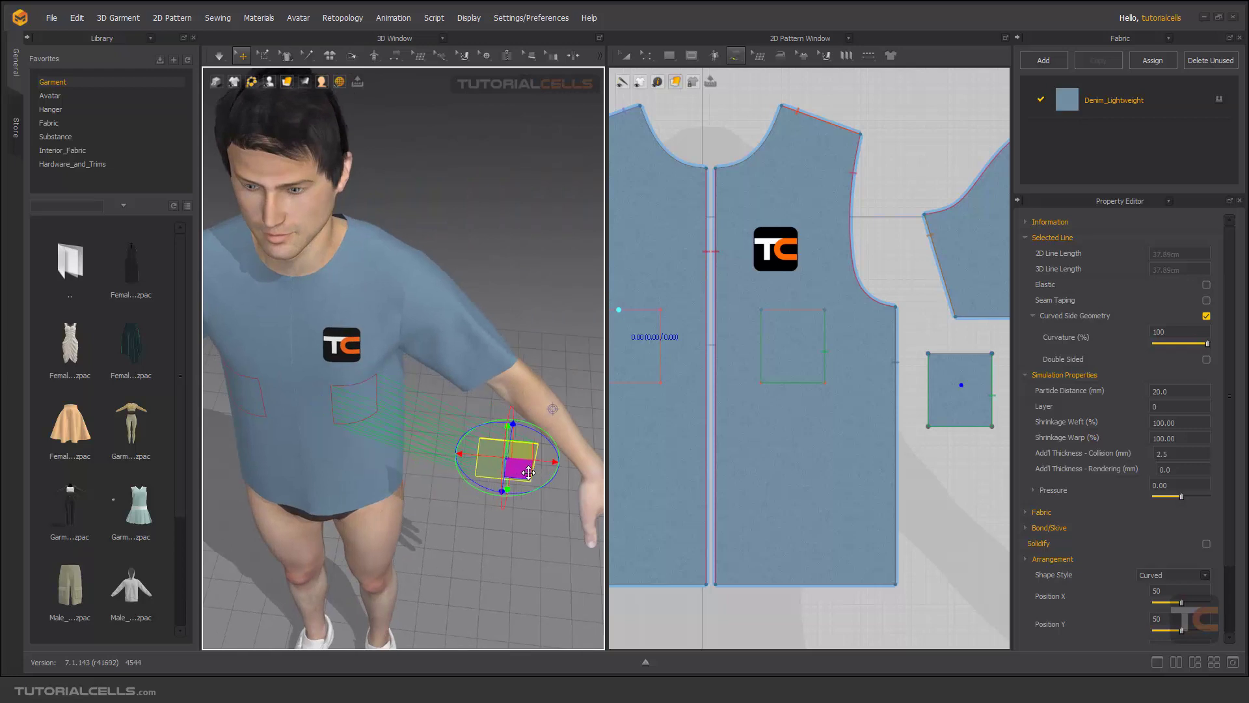
scroll(491, 466, "up", 3)
middle_click_drag(489, 469, 459, 270)
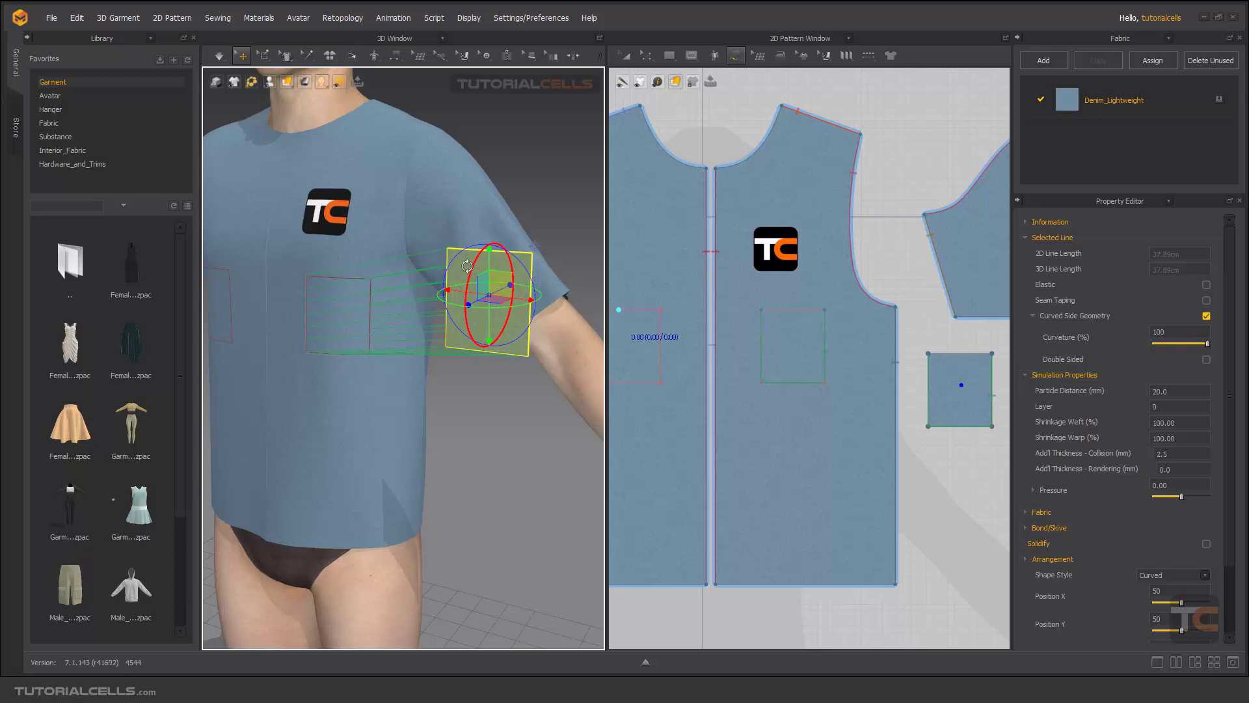
Apply Smart Arrangement to the pocket piece to position it at its sewing outline on the shirt front
right_click(467, 265)
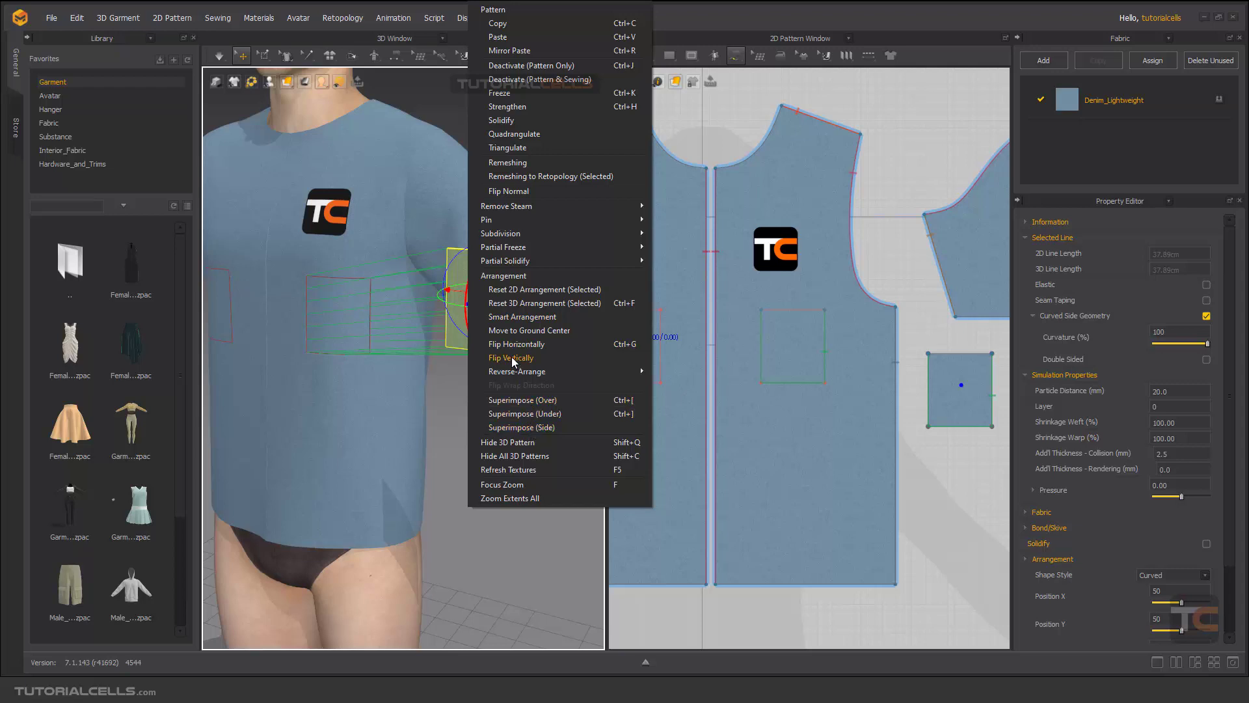
left_click(529, 317)
right_click_drag(425, 303, 421, 363)
left_click(483, 381)
scroll(359, 178, "up", 3)
middle_click_drag(288, 124, 379, 344)
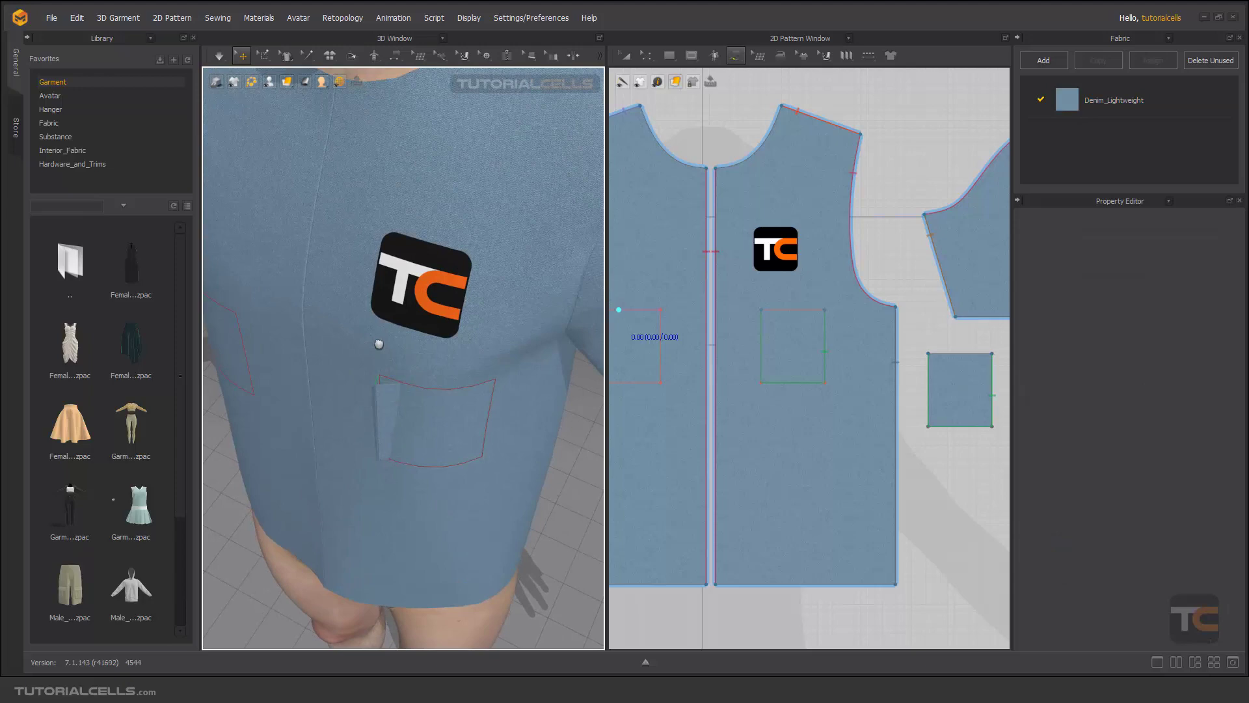
Move the pocket piece forward in 3D so it sits clear of the shirt front, and deselect it
scroll(392, 401, "up", 3)
left_click(386, 416)
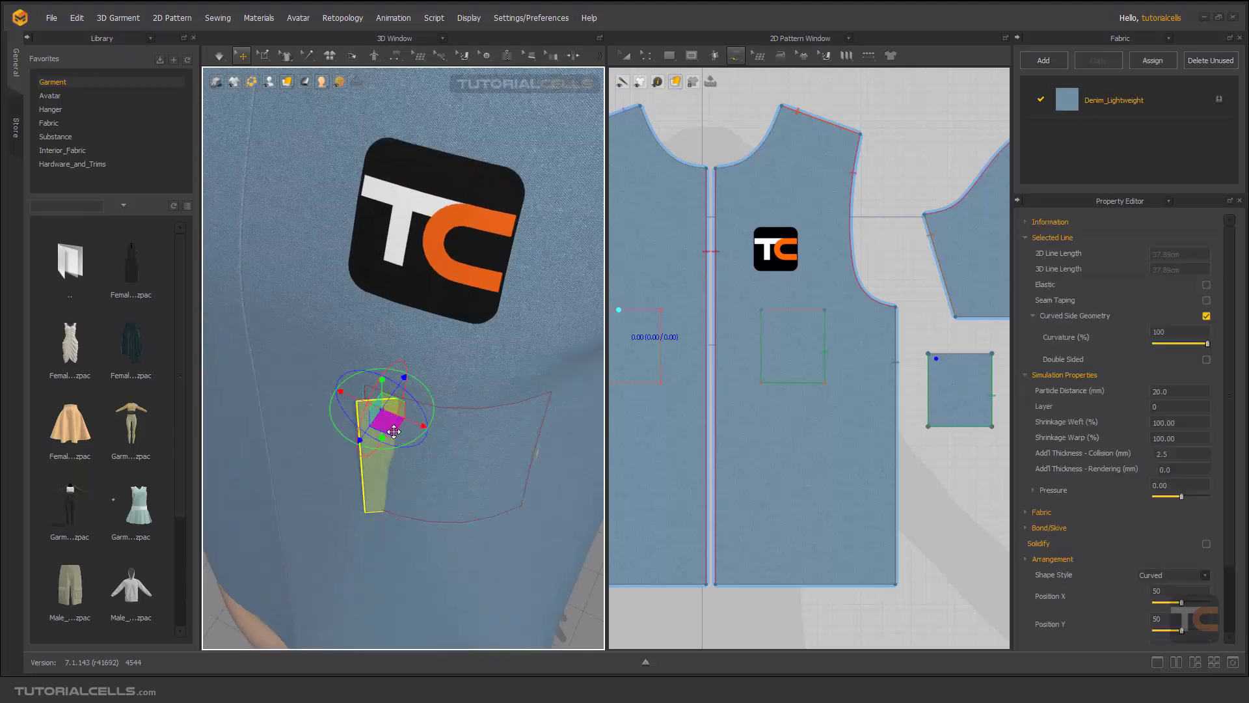
left_click_drag(394, 431, 402, 457)
right_click_drag(449, 434, 425, 450)
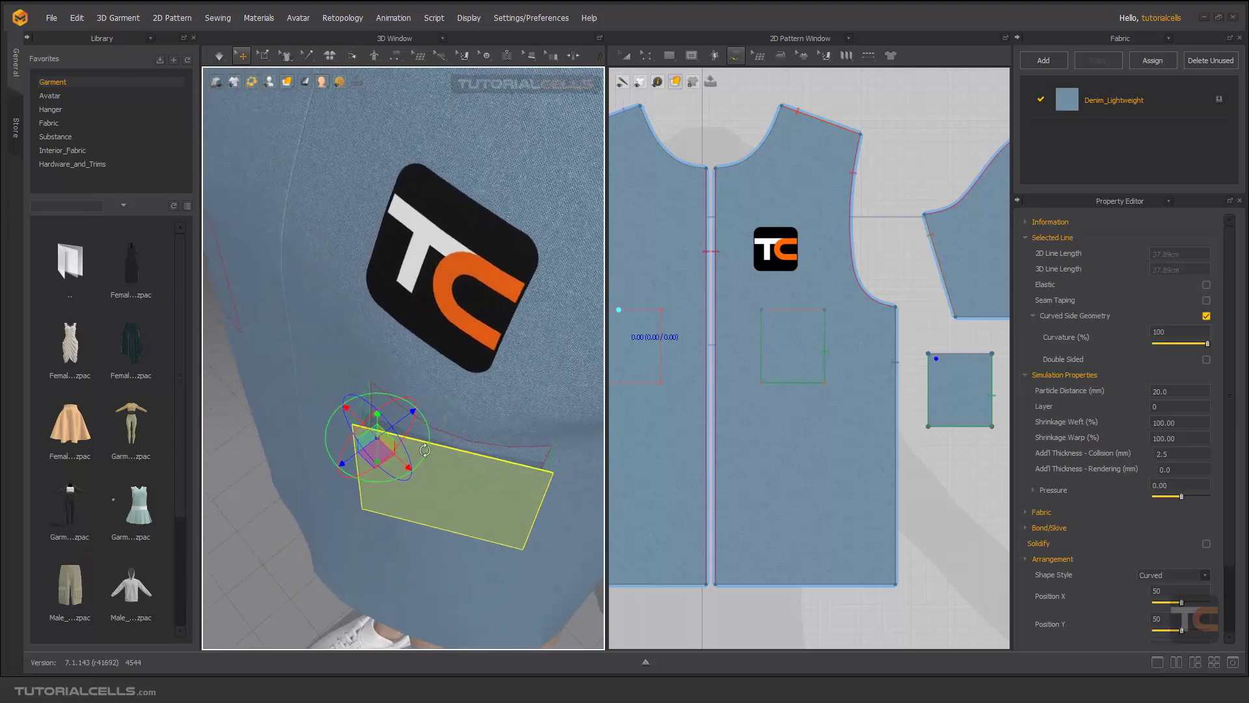
right_click(440, 477)
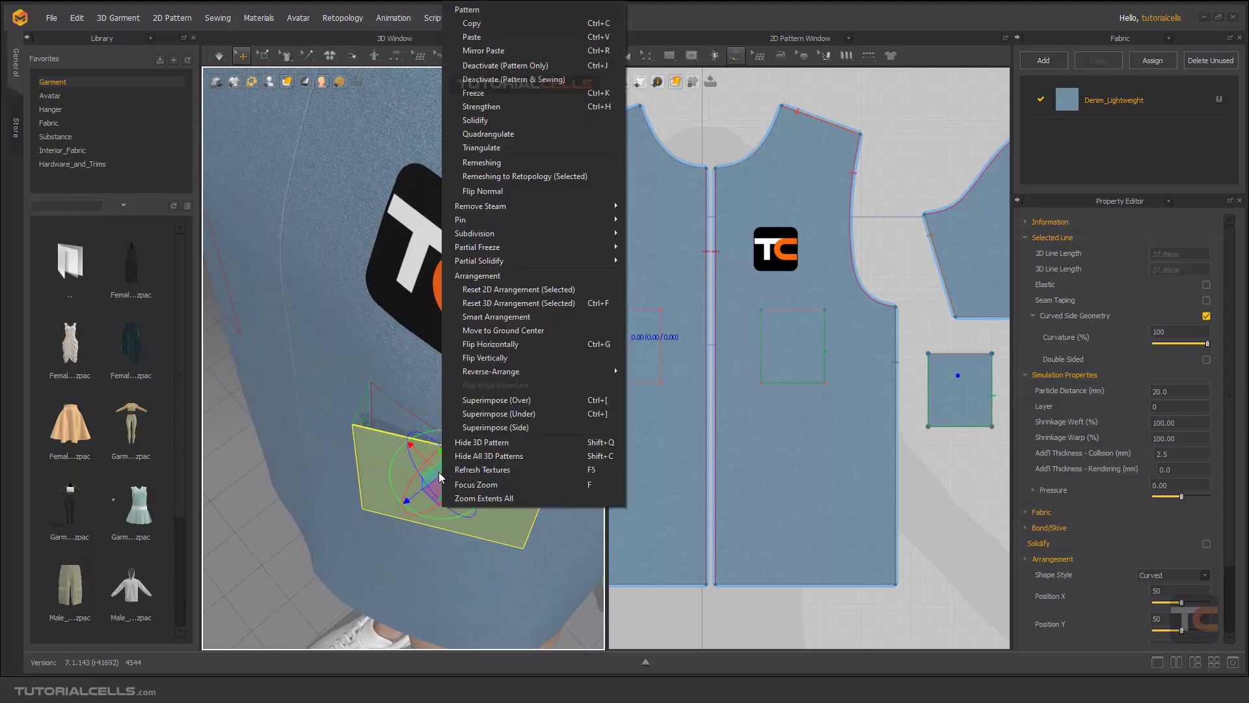
left_click(236, 404)
scroll(367, 454, "up", 5)
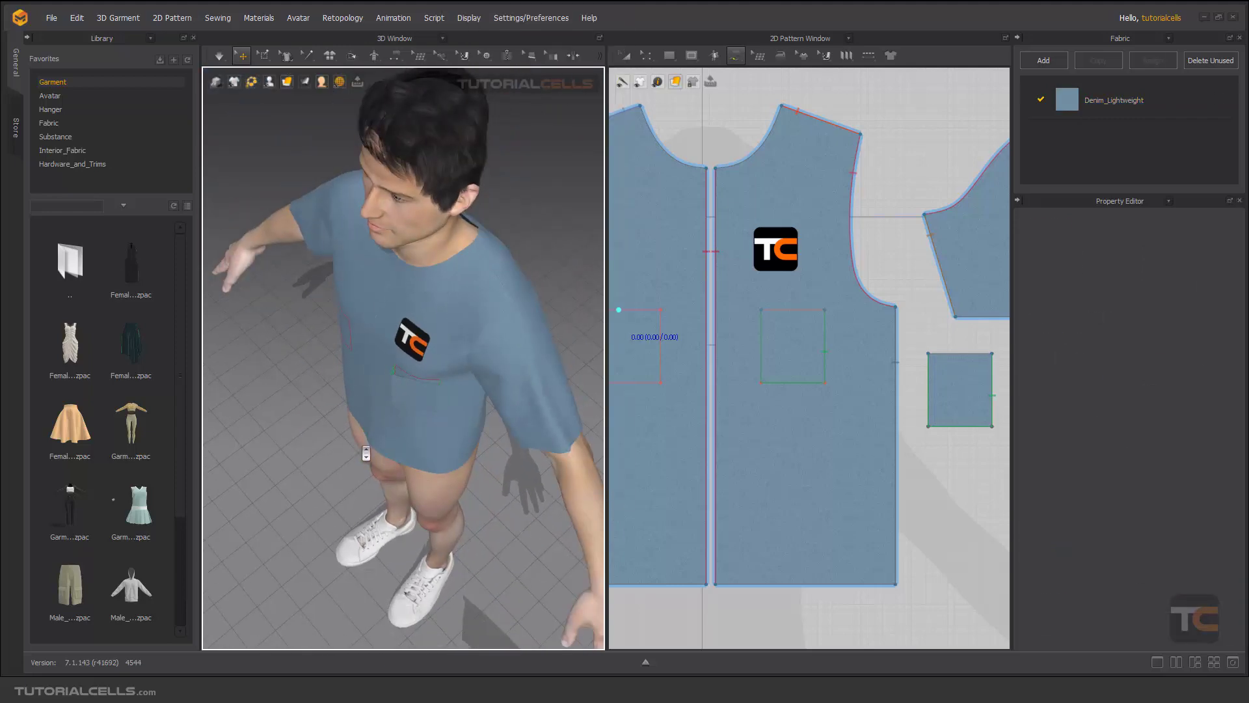
Undo the pocket piece's latest 3D moves and its Smart Arrangement so it floats away from the shirt again
key("ctrl+z")
key("ctrl+z")
key("ctrl+z")
key("ctrl+z")
key("ctrl+z")
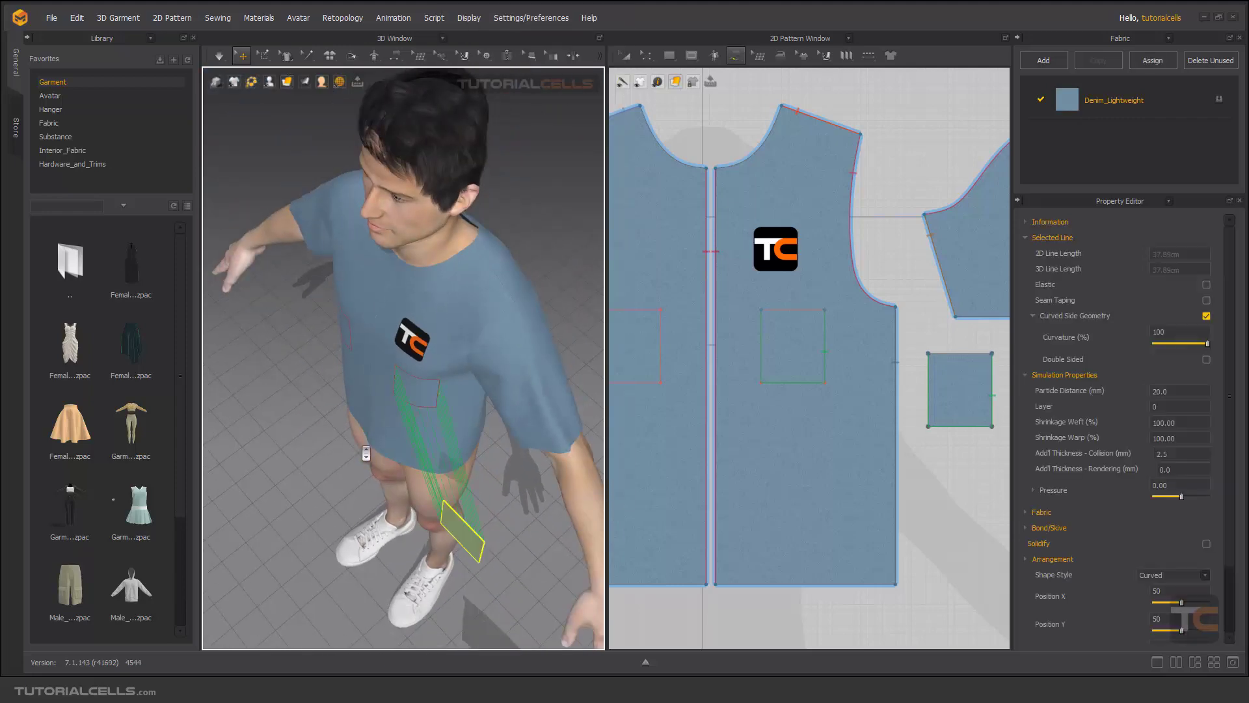
Apply Superimpose (Over) to the pocket piece to lay it on its sewing outline on the shirt front
right_click(459, 533)
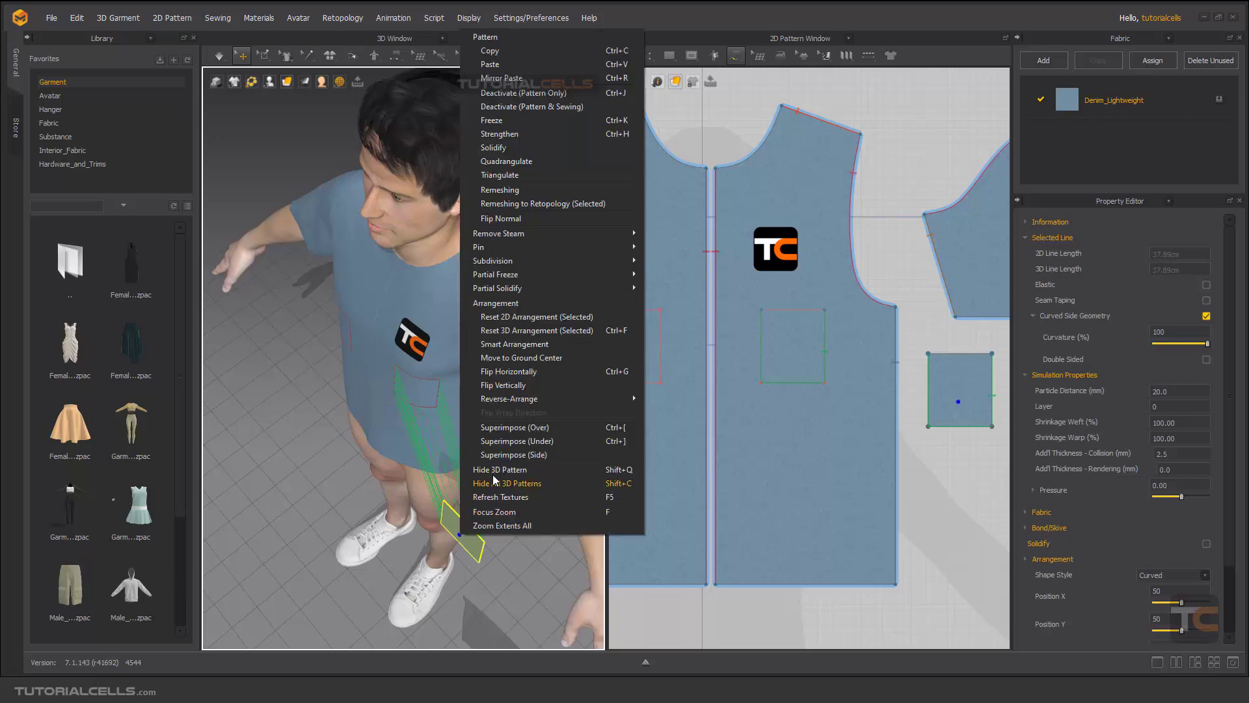
left_click(547, 425)
scroll(436, 409, "up", 6)
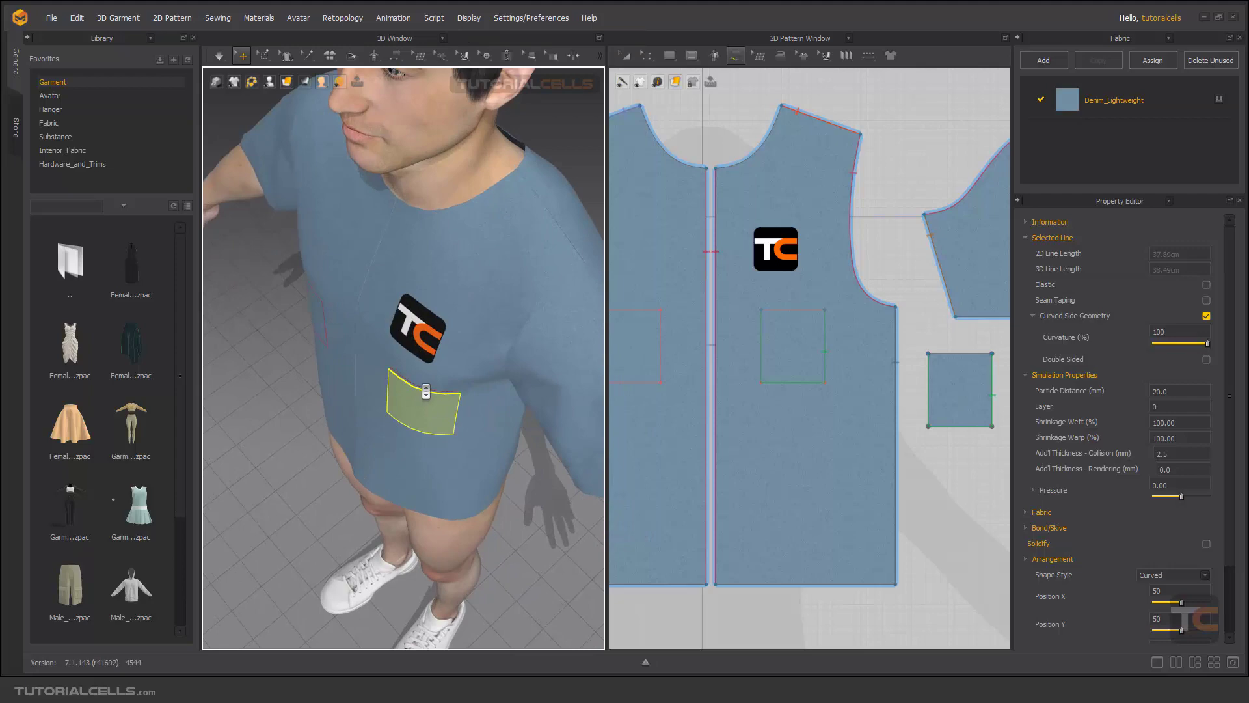
right_click_drag(440, 427, 445, 476)
middle_click_drag(445, 476, 433, 450)
left_click(424, 422)
right_click_drag(424, 422, 414, 384)
scroll(414, 390, "up", 2)
middle_click_drag(429, 380, 472, 308)
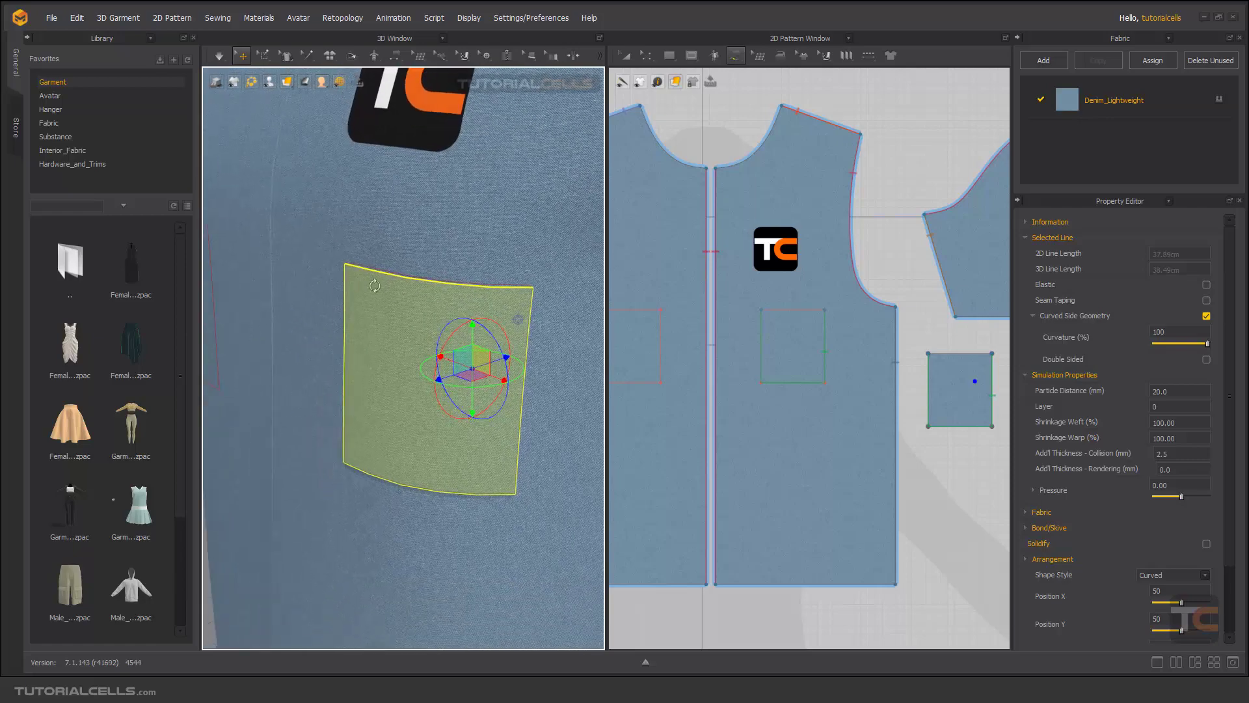
Run the simulation, tug the upper edge of the pocket to settle it on the shirt, and stop the simulation
mouse_move(484, 309)
right_mouse_down()
mouse_move(388, 321)
mouse_move(351, 346)
mouse_move(446, 368)
mouse_move(564, 346)
mouse_move(455, 337)
mouse_move(486, 333)
right_mouse_up()
key("space")
left_click_drag(431, 301, 416, 352)
key("space")
scroll(497, 346, "down", 8)
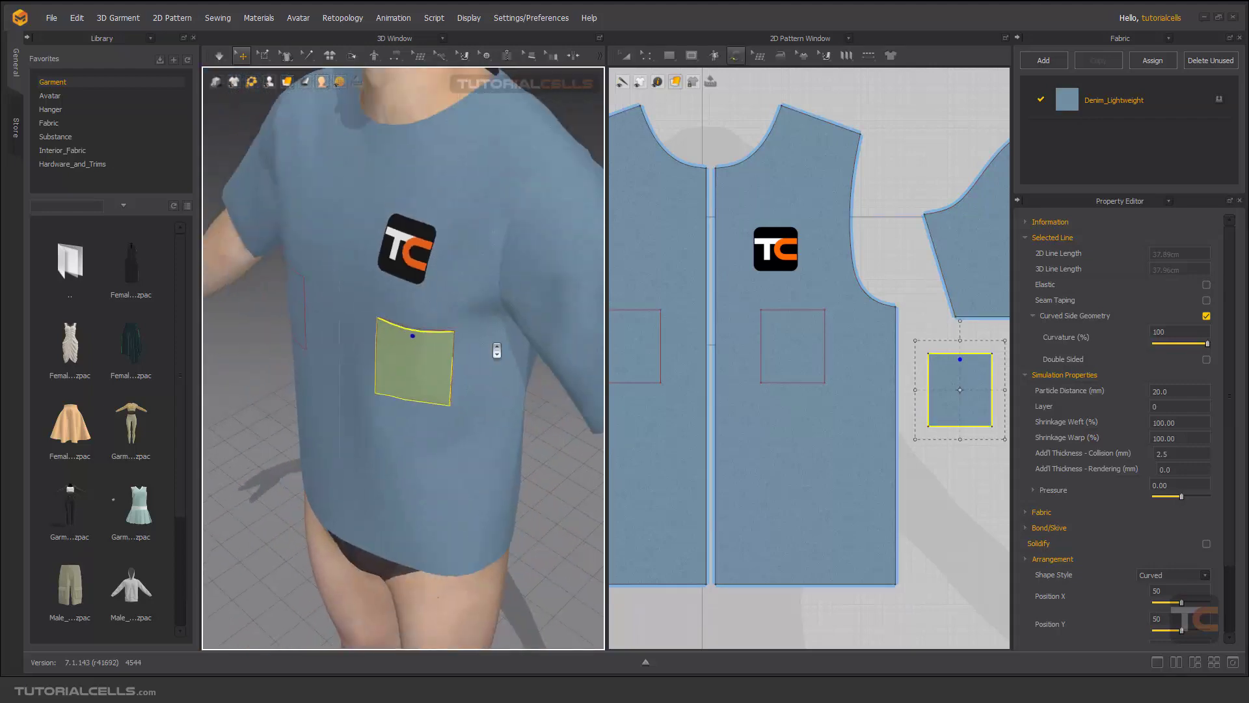
middle_click_drag(537, 346, 453, 265)
scroll(465, 324, "up", 3)
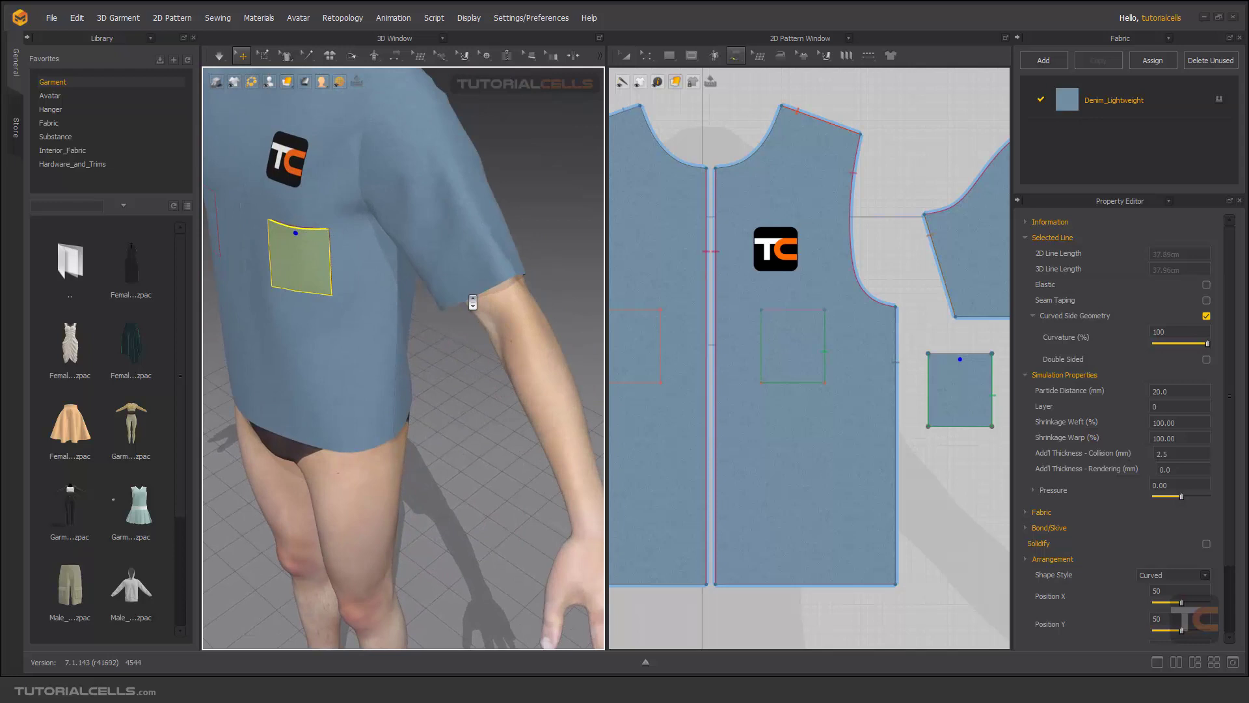
Move the pocket pattern lower in the 2D layout to free the space beneath the sleeve pattern
scroll(824, 371, "down", 5)
middle_click_drag(849, 372, 712, 346)
scroll(774, 341, "up", 4)
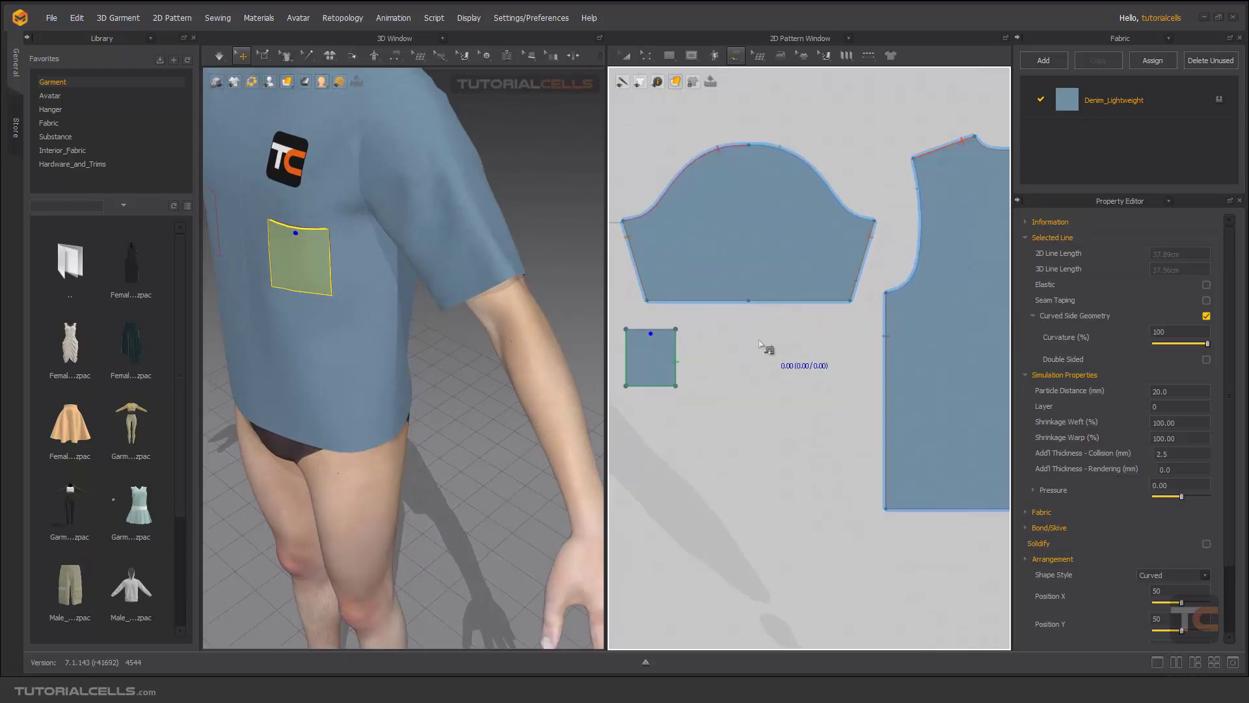
key("a")
left_click(649, 352)
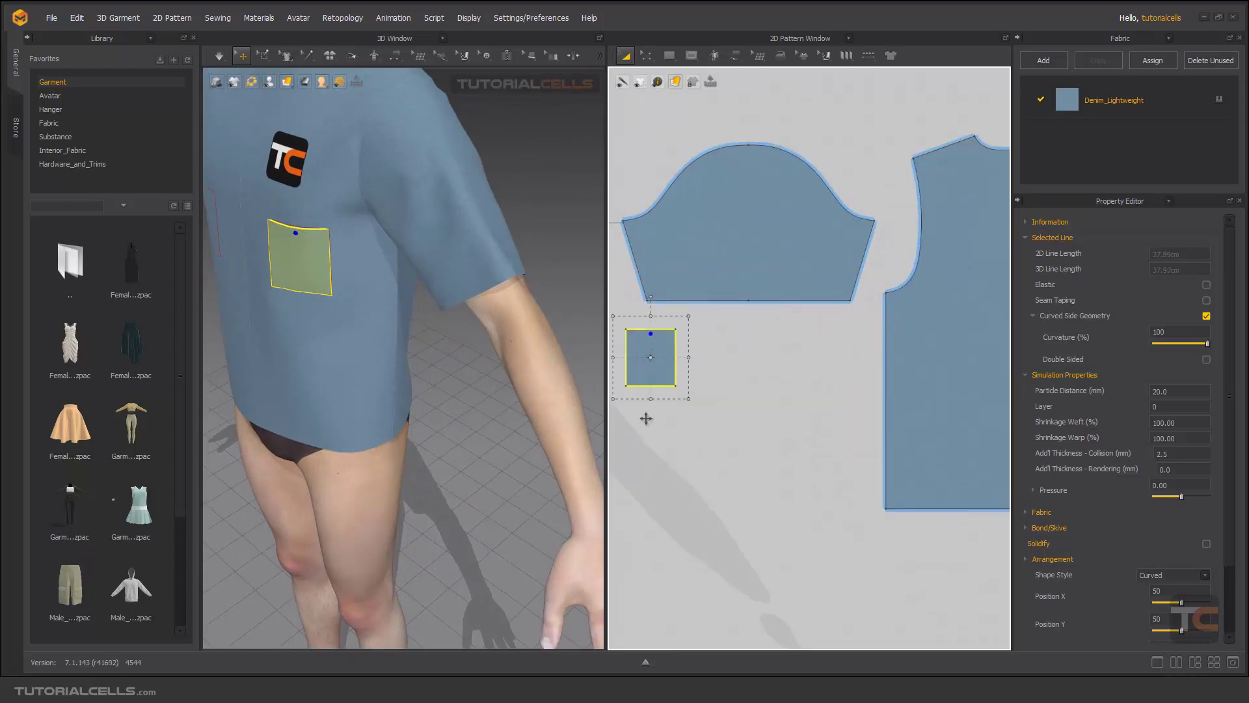
left_click_drag(646, 346, 651, 450)
key("z")
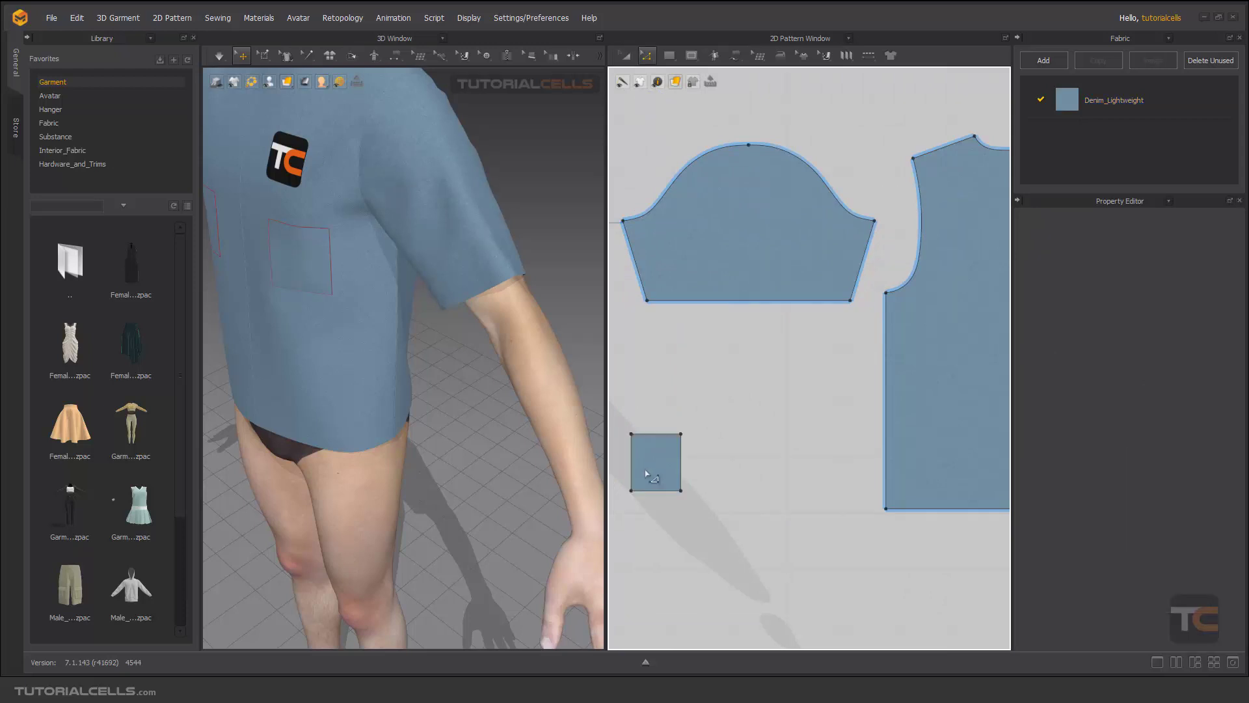
Draw a narrow rectangular cuff pattern about 37.8 cm by 4.9 cm just below the sleeve pattern
left_click(670, 56)
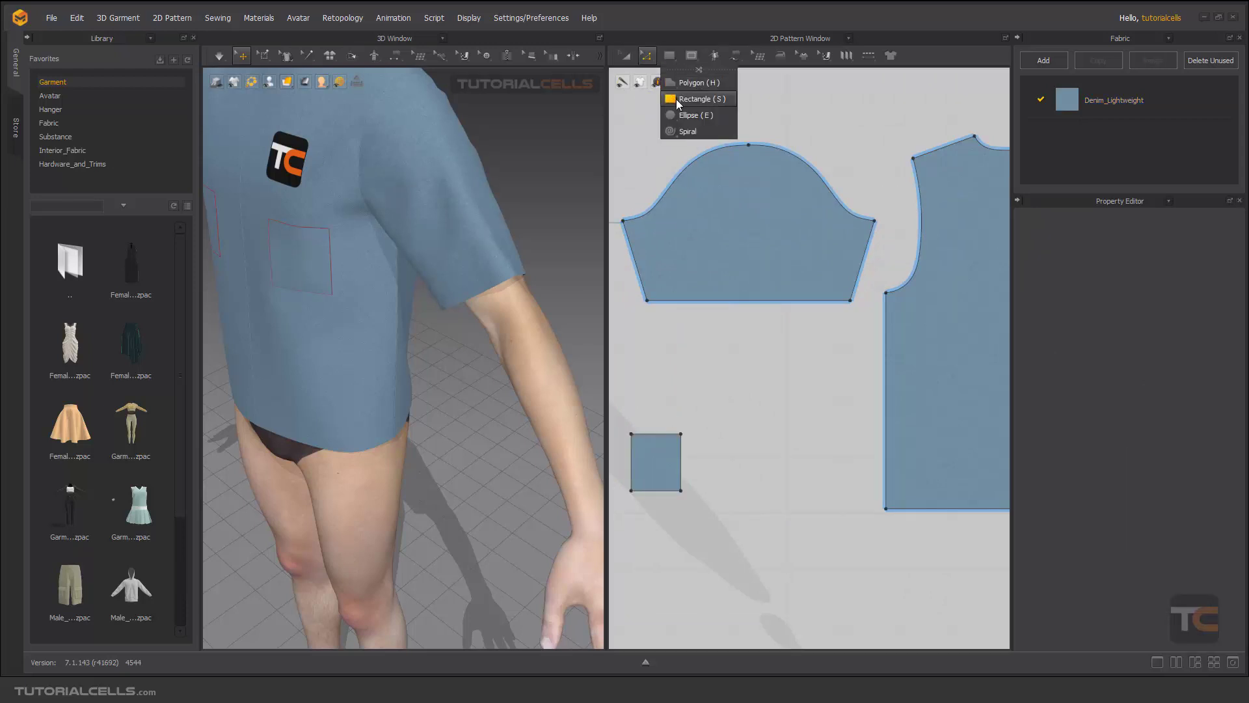
left_click(678, 99)
left_click_drag(643, 316, 854, 343)
scroll(423, 285, "up", 3)
right_click_drag(454, 291, 474, 264)
scroll(754, 290, "up", 3)
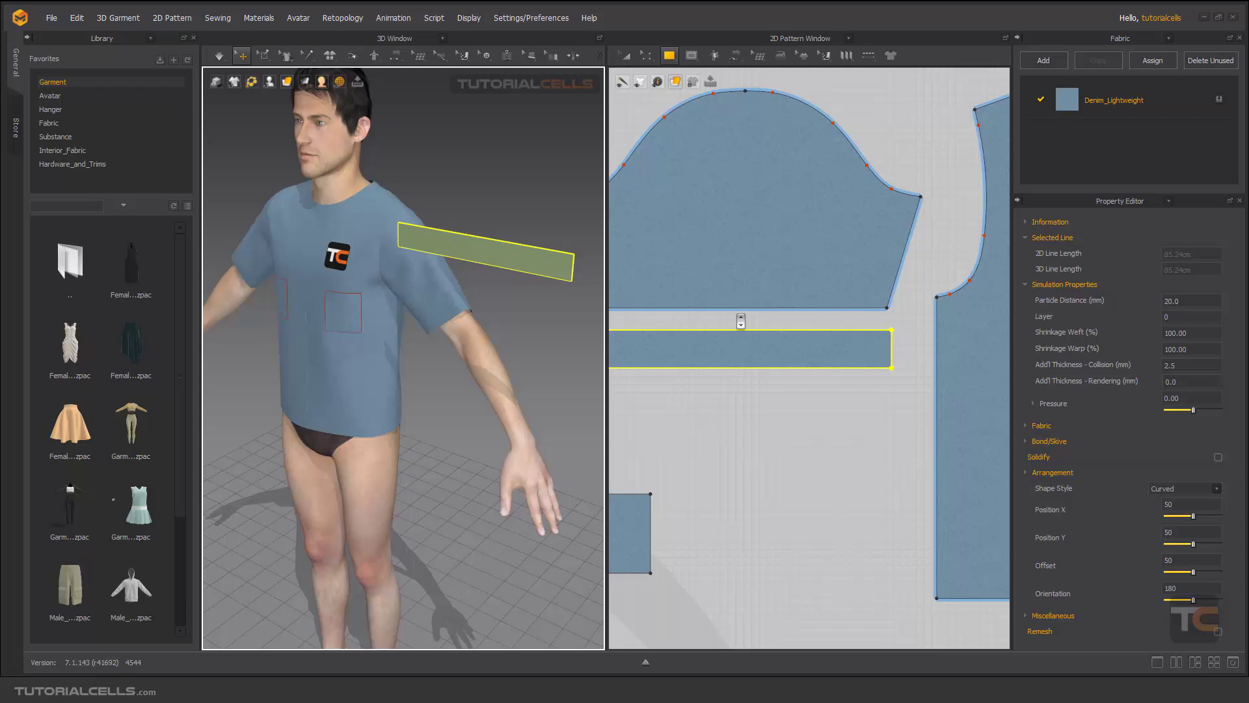
Sew the sleeve's hem to the upper edge of the cuff rectangle with Segment Sewing
scroll(739, 317, "down", 4)
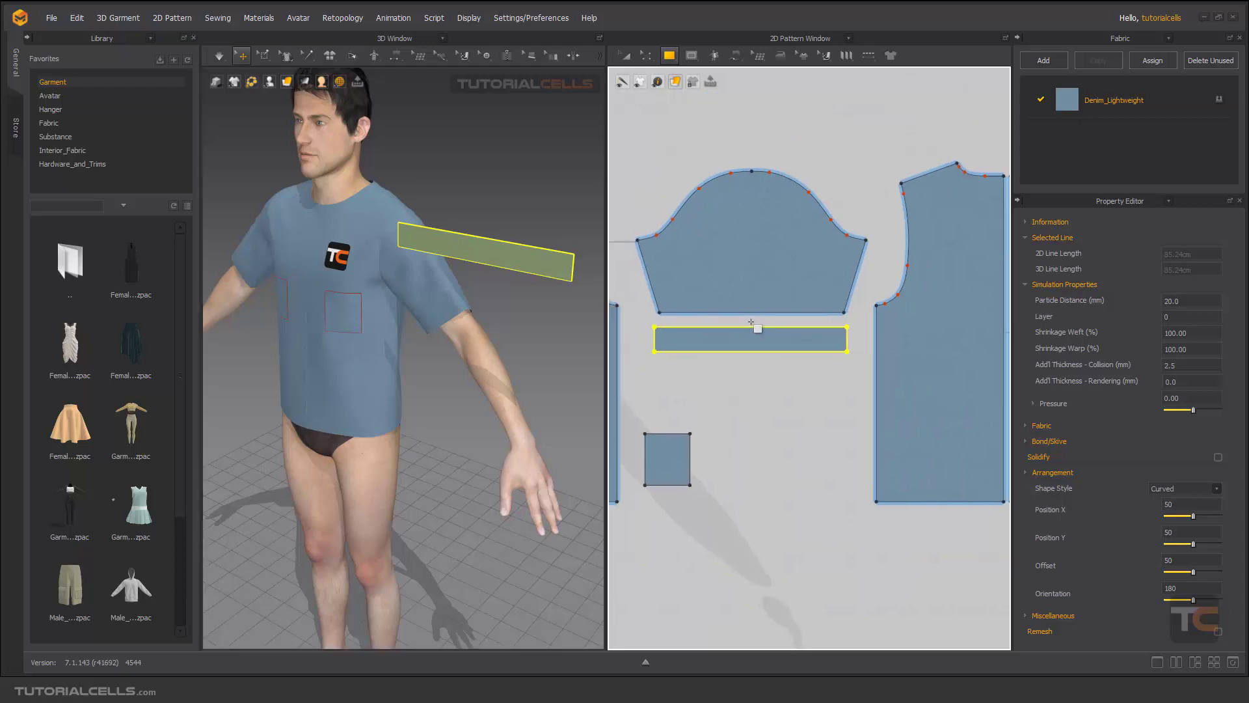
left_click(736, 57)
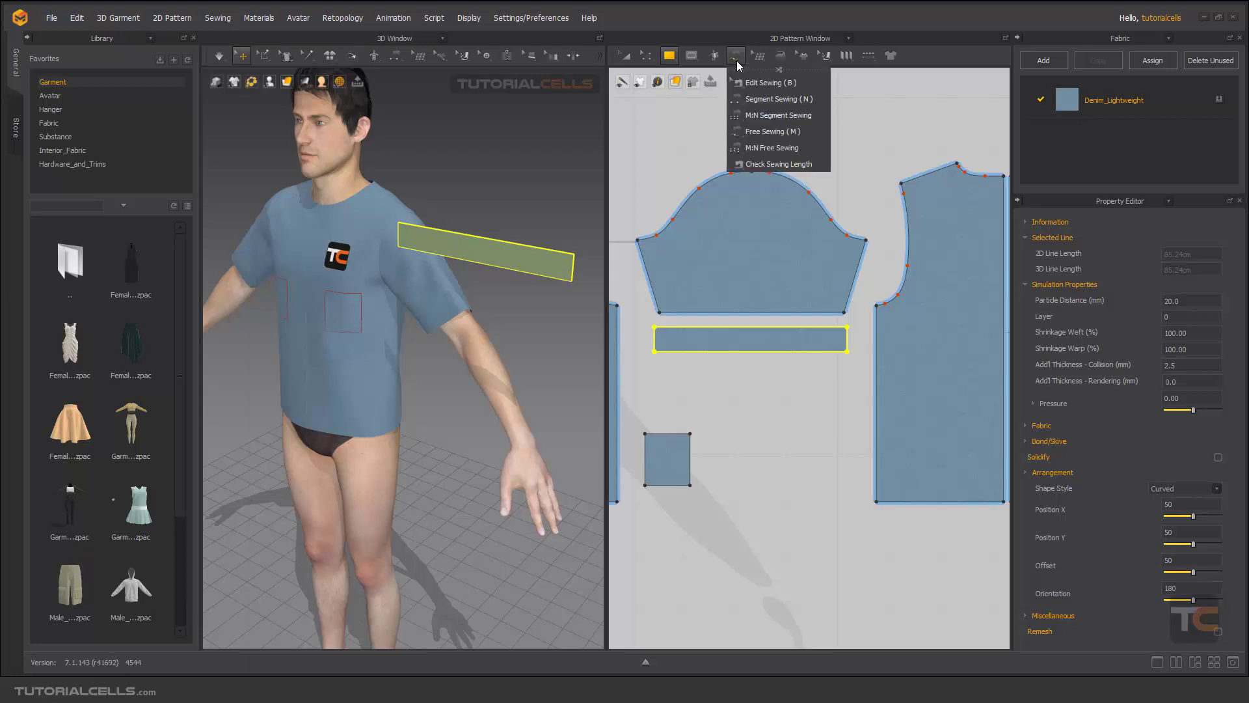
left_click(761, 100)
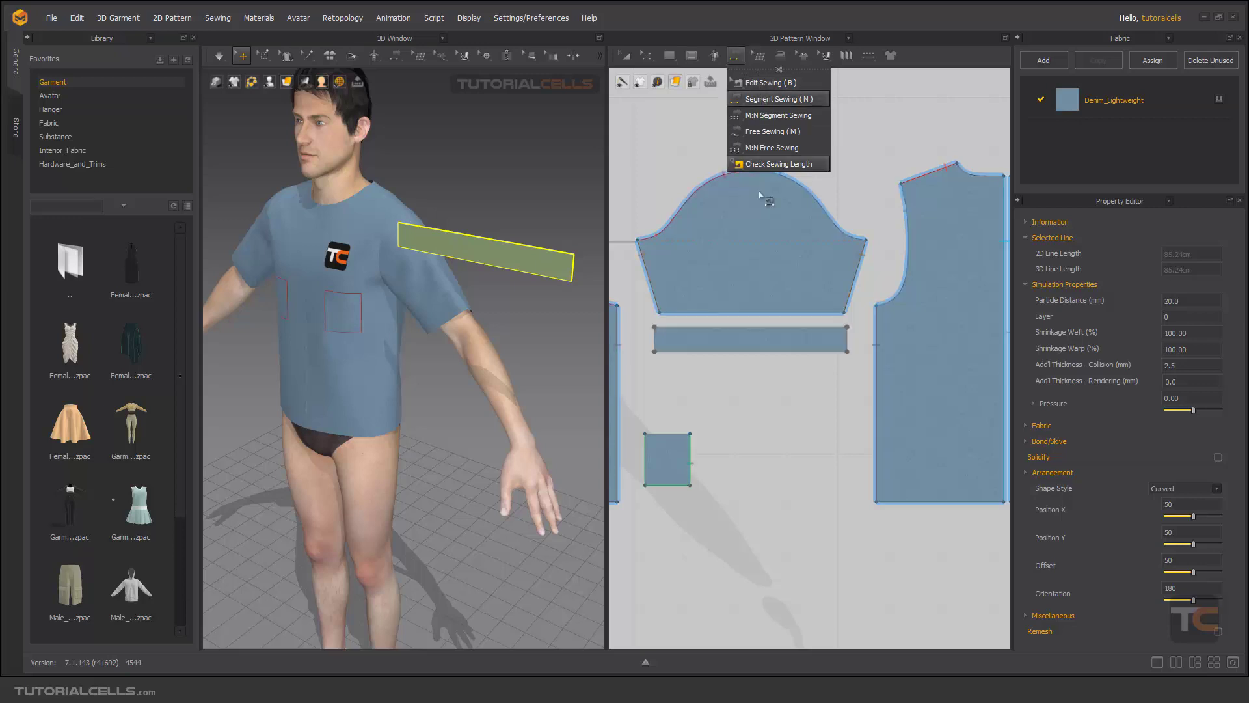
left_click(696, 313)
left_click(700, 326)
mouse_move(464, 290)
right_mouse_down()
mouse_move(426, 233)
mouse_move(390, 250)
mouse_move(454, 284)
right_mouse_up()
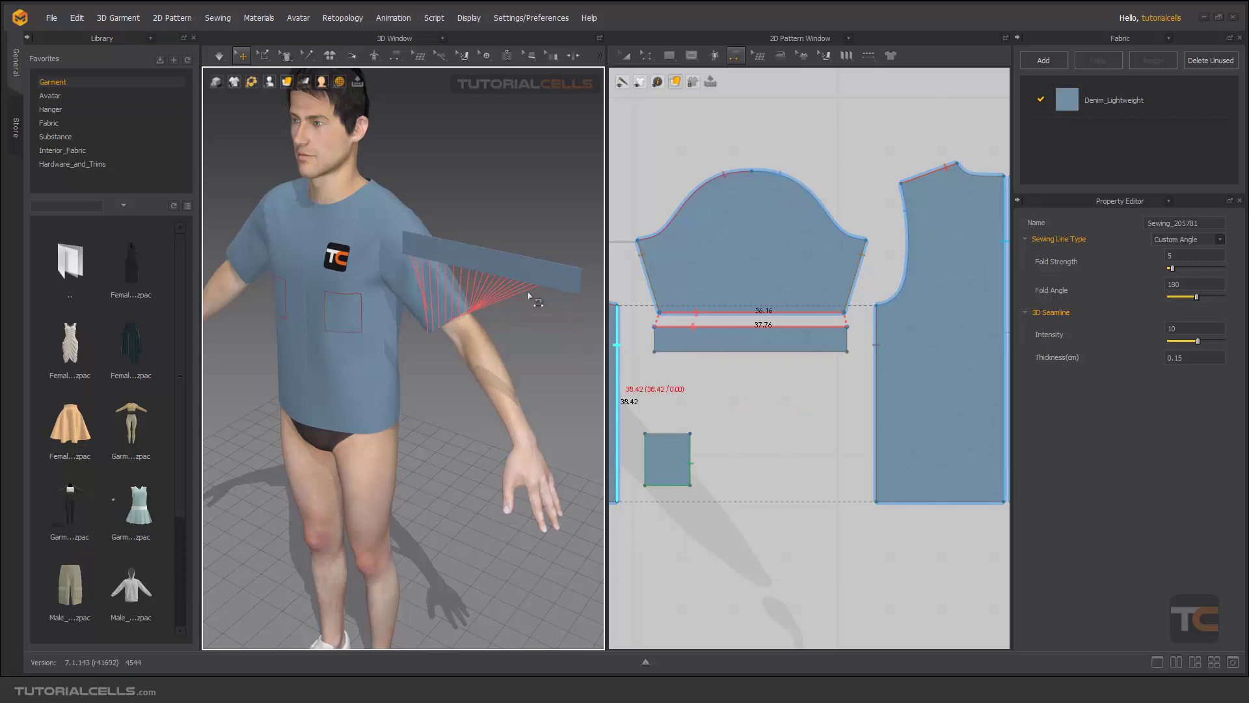
Try Smart Arrangement on the cuff strip to place it at the sleeve opening, and inspect the placement
scroll(488, 271, "up", 2)
scroll(493, 268, "down", 3)
right_click_drag(493, 268, 456, 269)
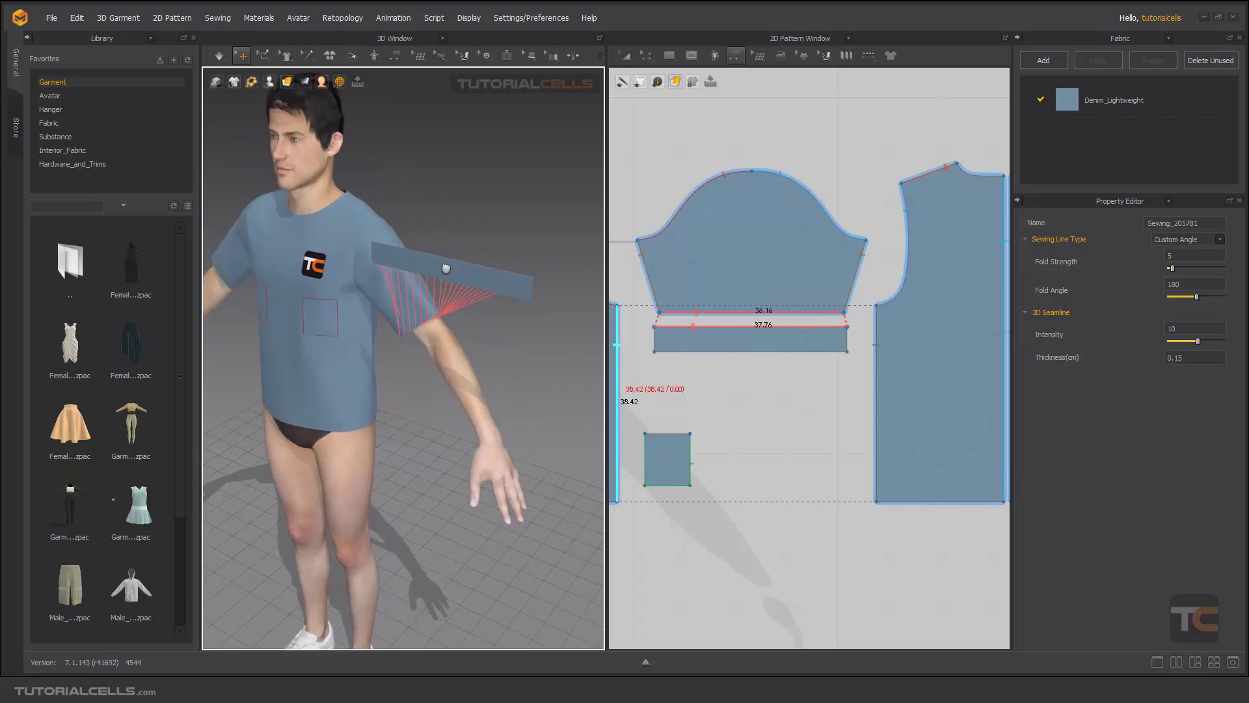
right_click(445, 268)
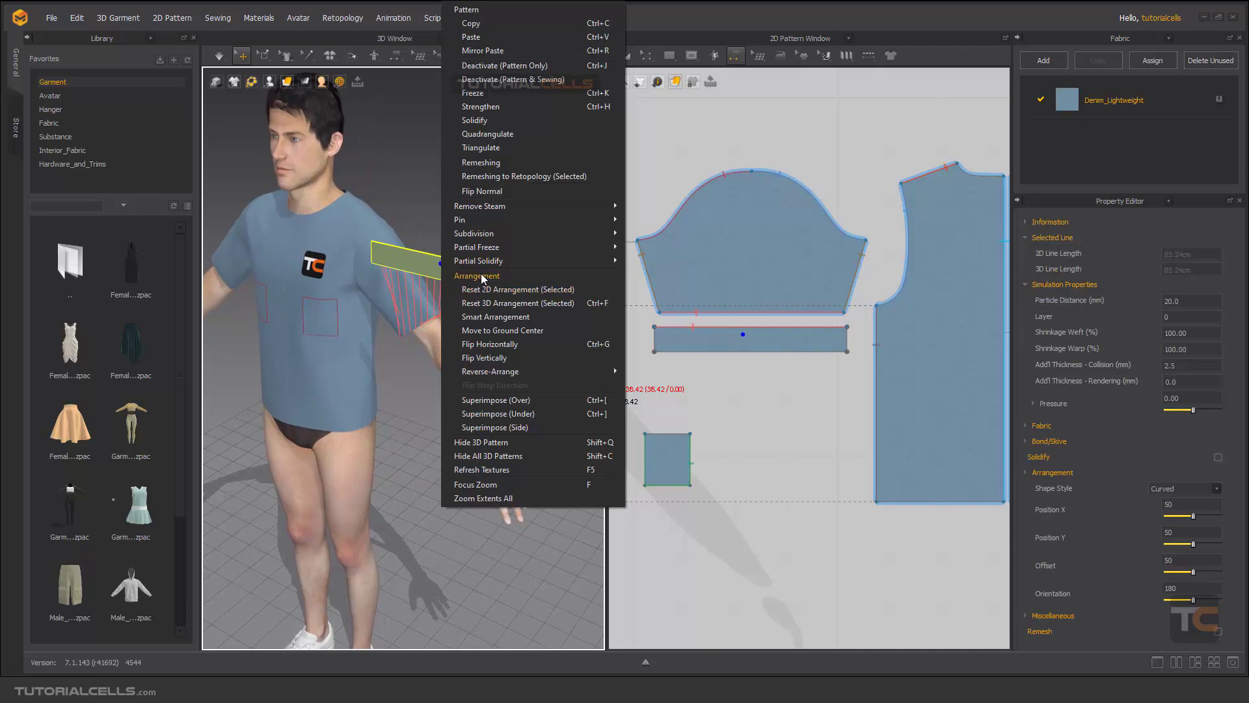
left_click(504, 317)
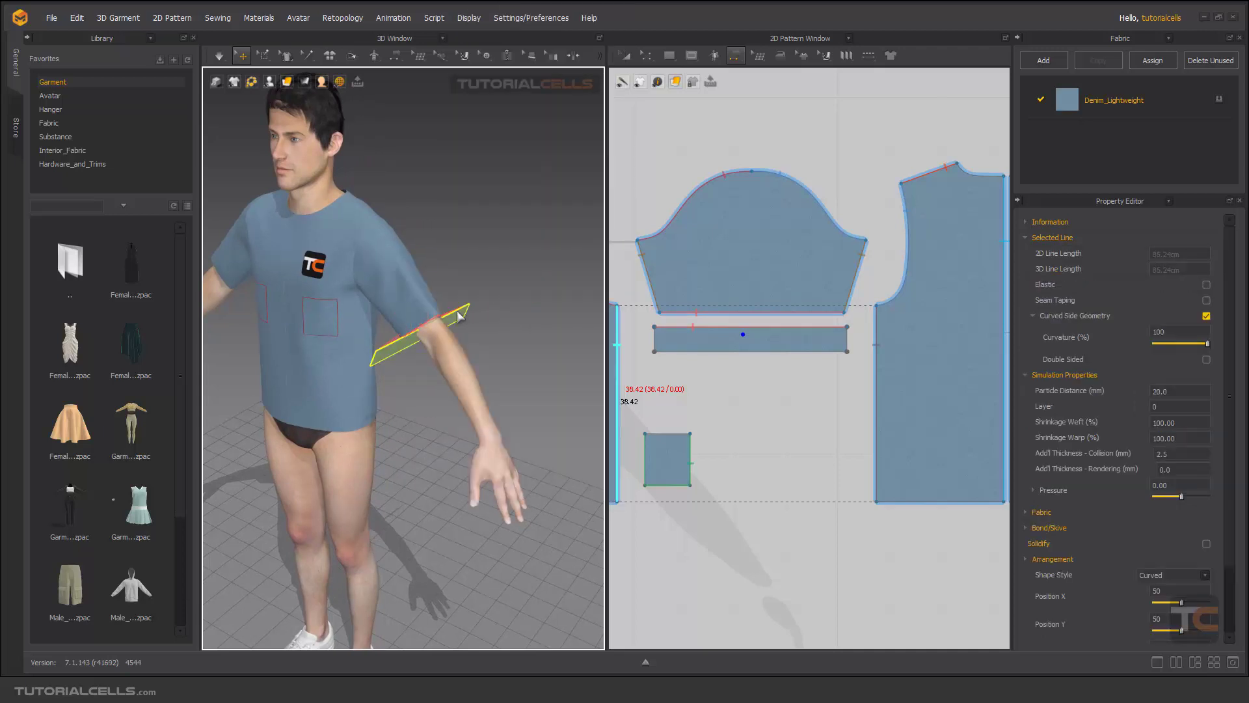
right_click_drag(457, 317, 432, 309)
scroll(432, 381, "down", 2)
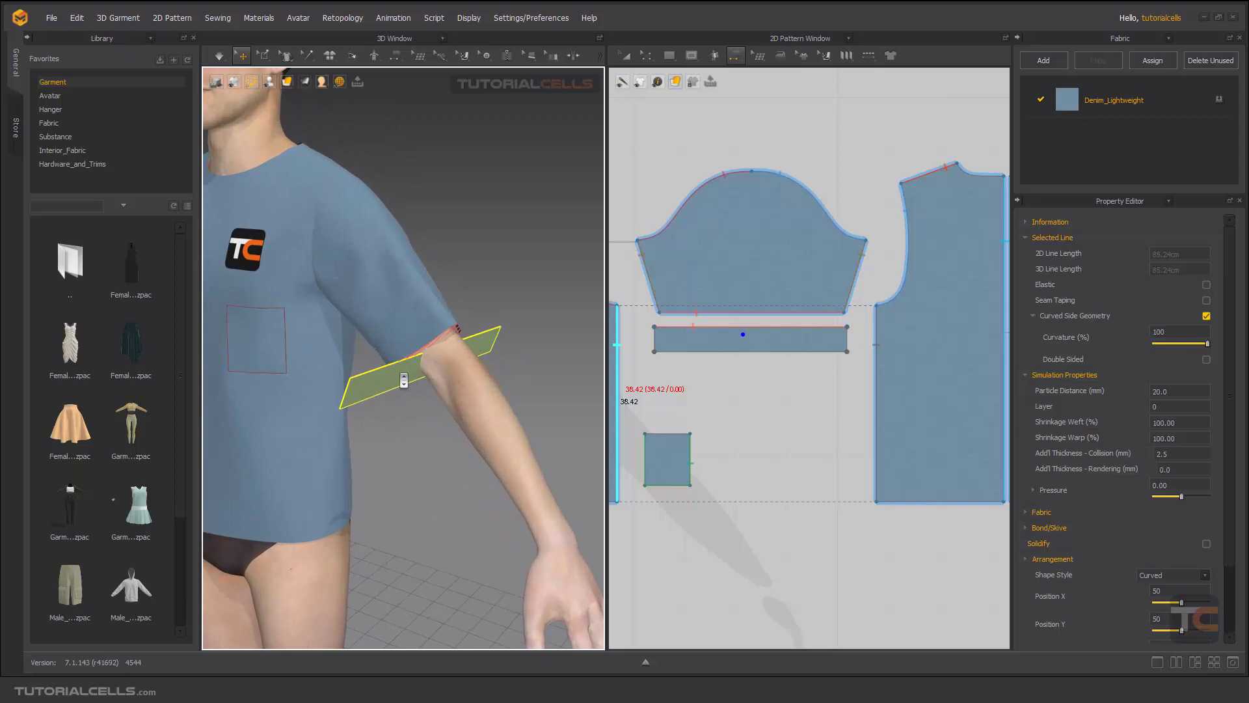
scroll(403, 380, "down", 4)
Try Superimpose (Over) on the cuff strip to wrap it outside the sleeve hem, and undo it
right_click(465, 264)
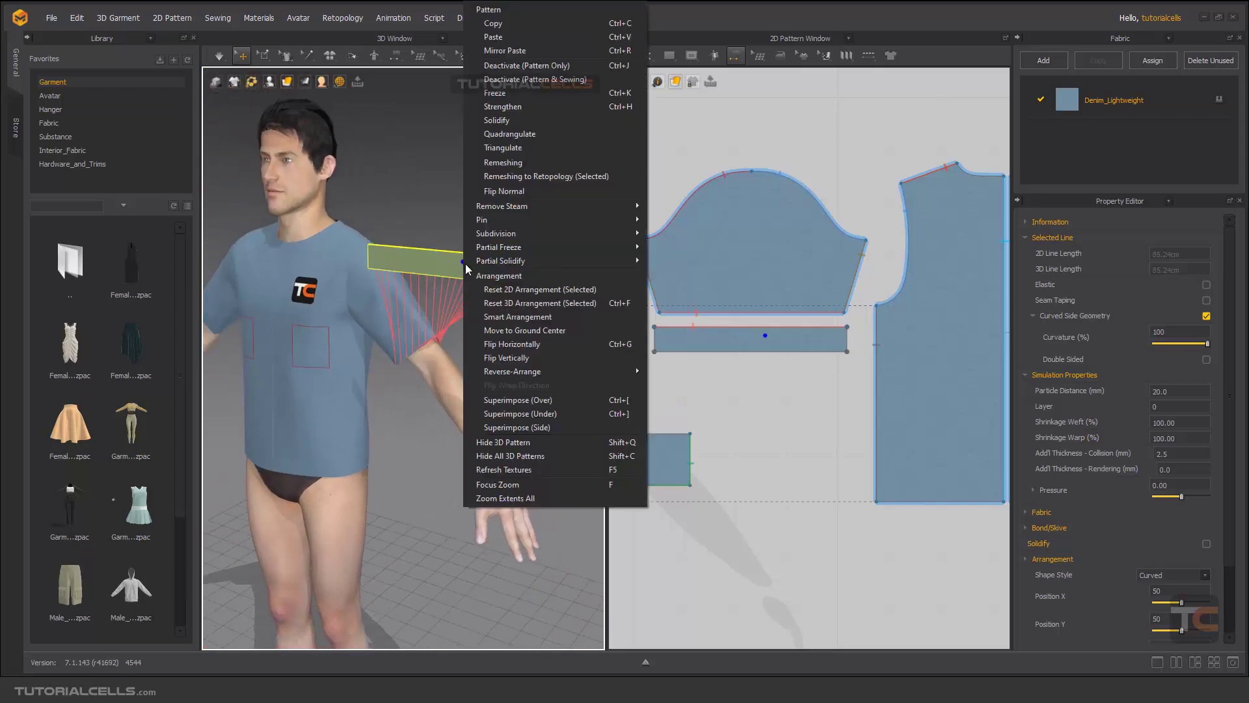
left_click(513, 399)
scroll(433, 358, "down", 4)
mouse_move(424, 342)
right_mouse_down()
mouse_move(383, 295)
mouse_move(455, 314)
mouse_move(425, 327)
right_mouse_up()
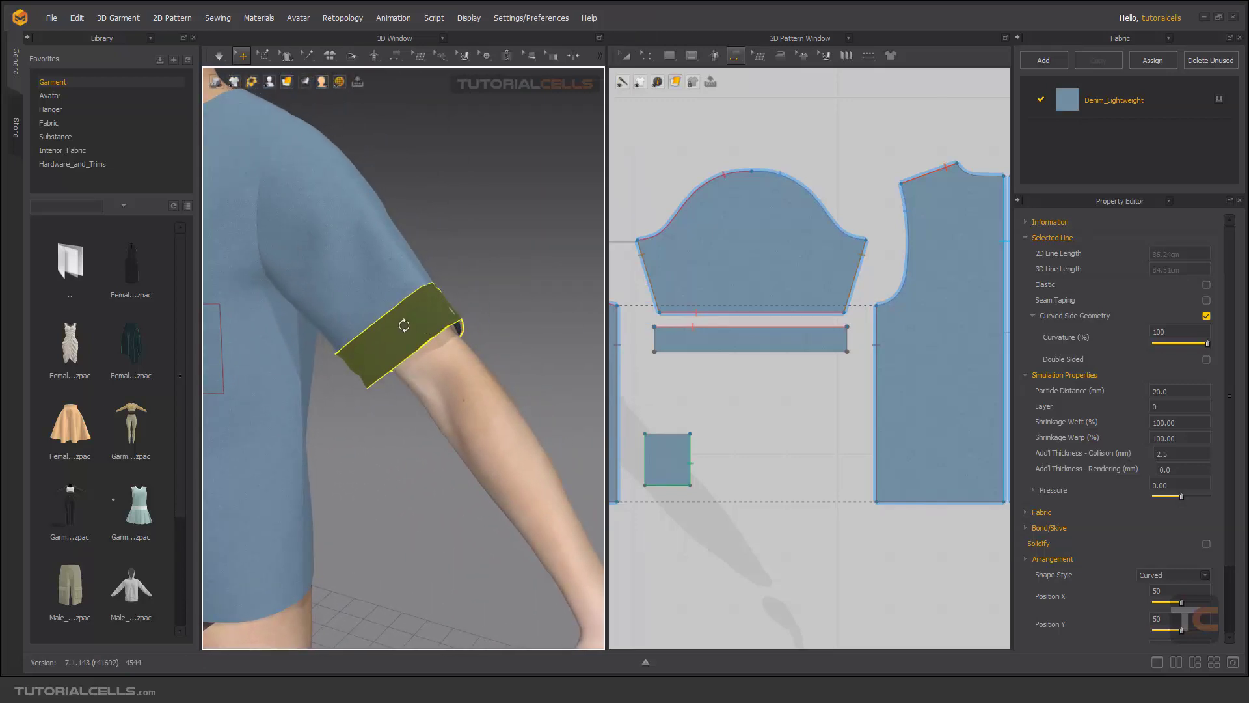
key("ctrl+z")
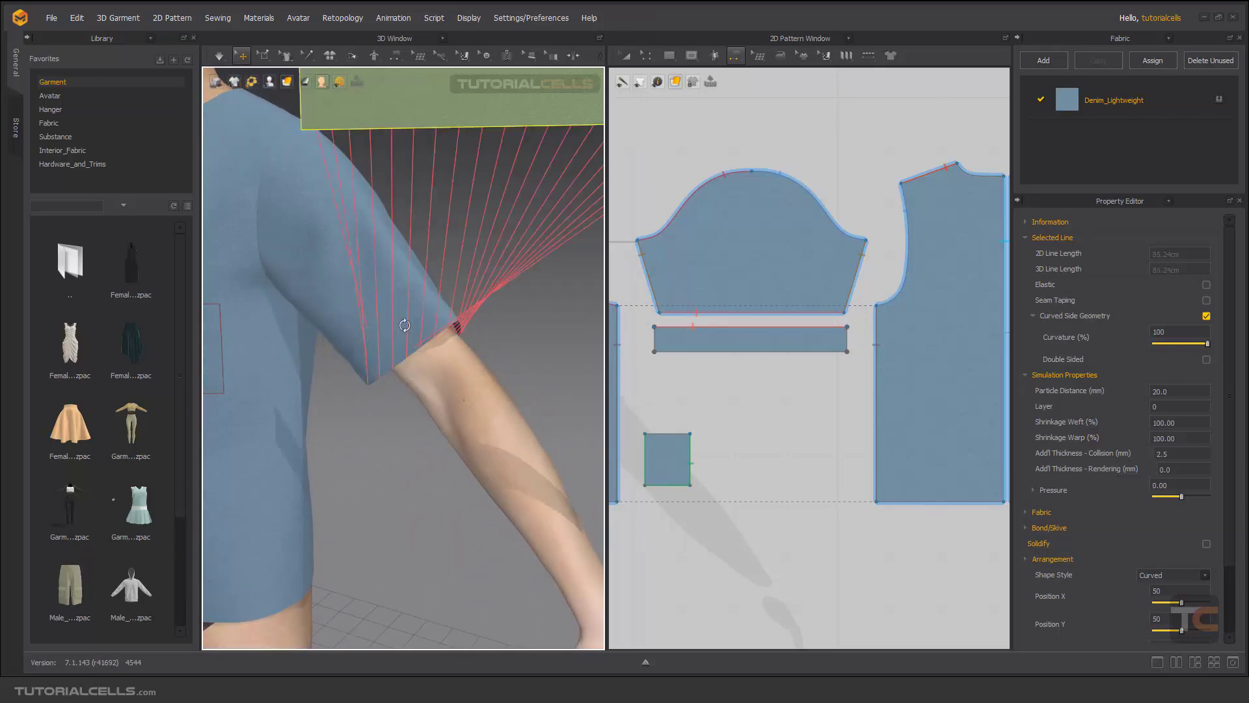
Try Superimpose (Under) on the cuff strip to place it inside the sleeve hem, and undo it
right_click(462, 98)
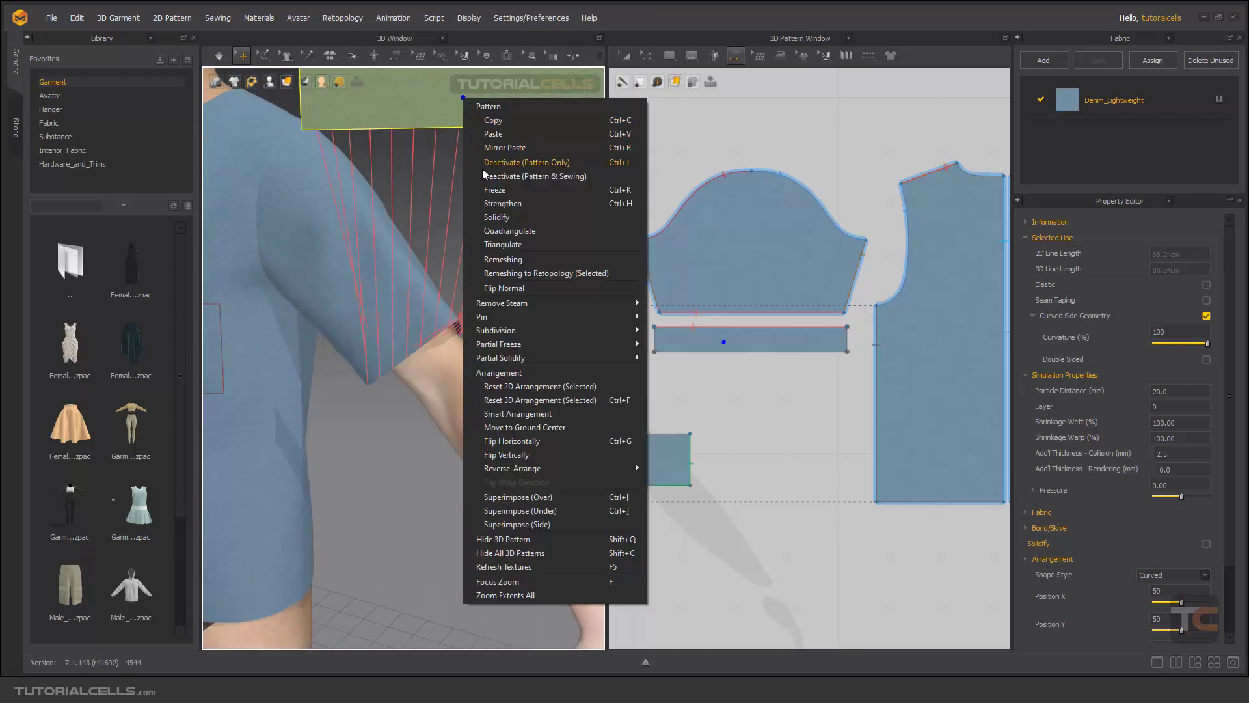
left_click(540, 511)
scroll(490, 420, "up", 5)
middle_click_drag(461, 456, 442, 323)
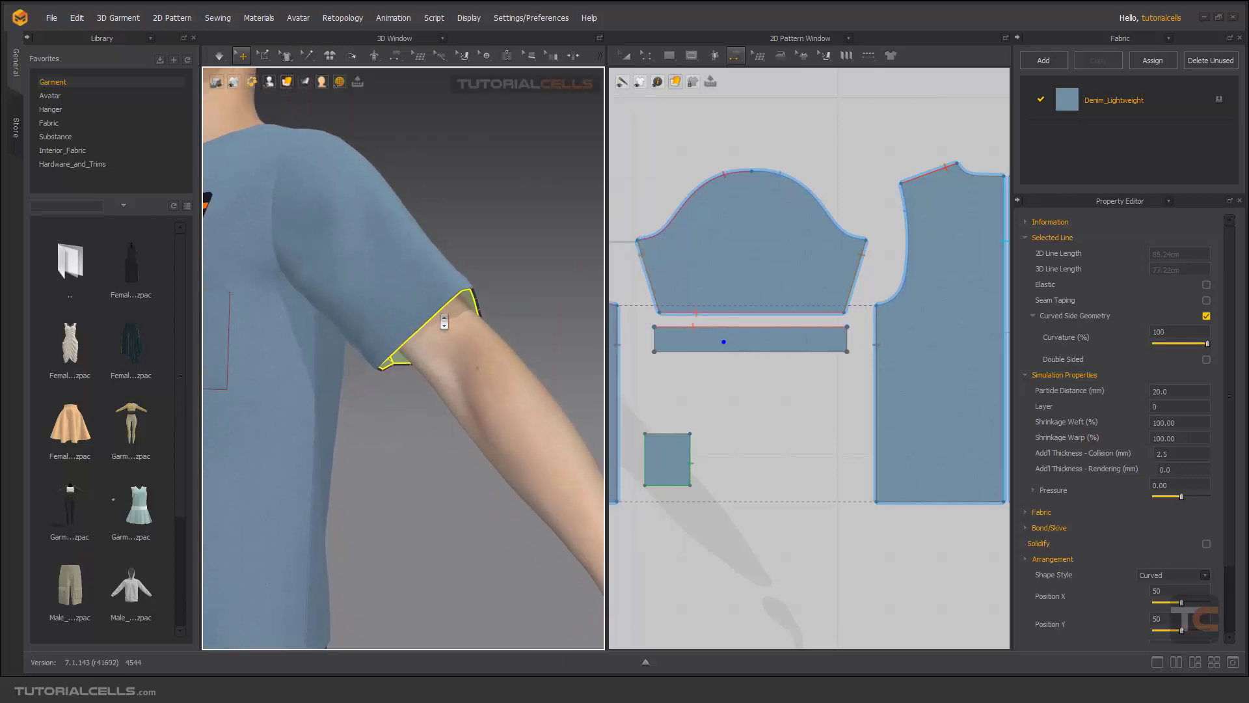
right_click_drag(442, 323, 452, 294)
scroll(445, 307, "up", 3)
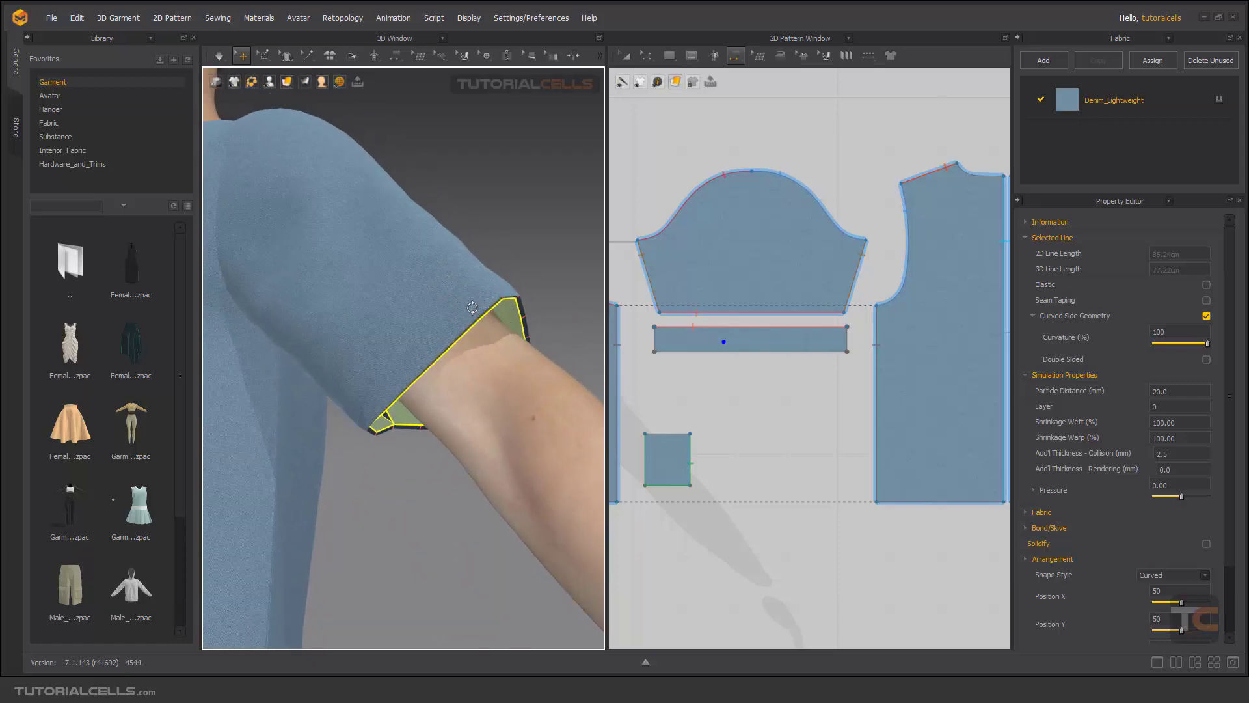
key("ctrl+z")
Apply Superimpose (Side) to the cuff strip so it extends from the sleeve hem around the arm
scroll(472, 307, "down", 6)
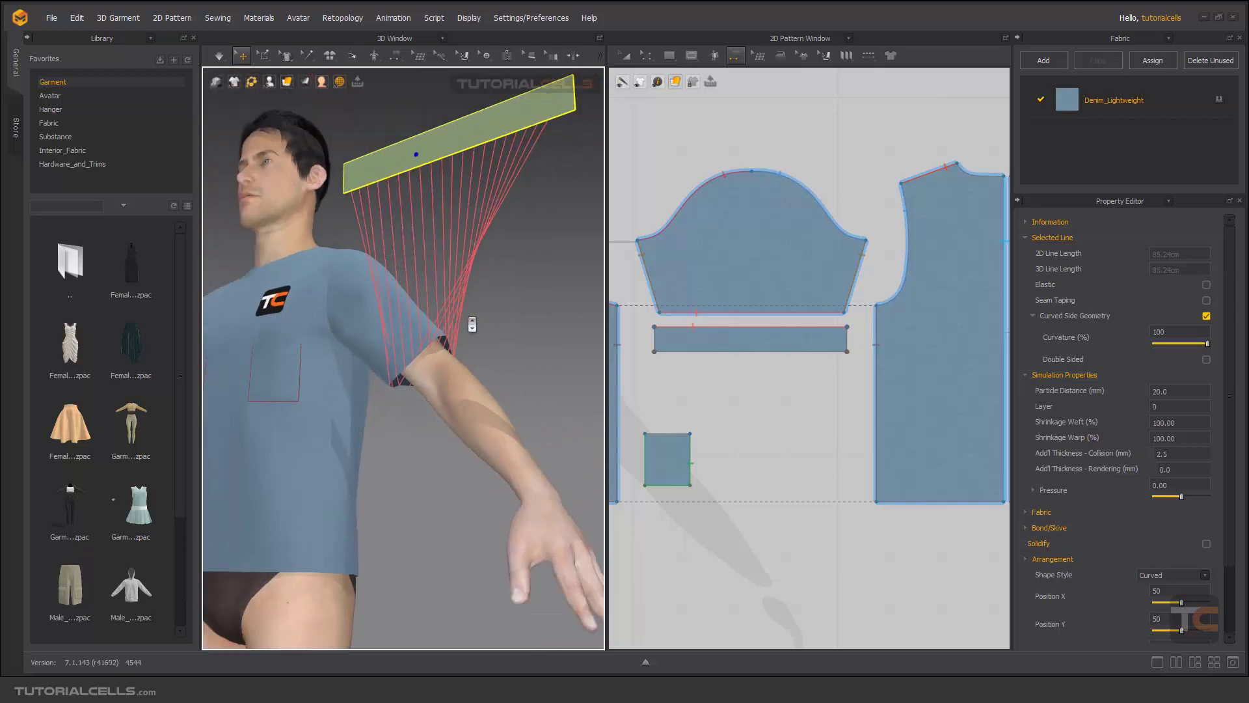
right_click(492, 154)
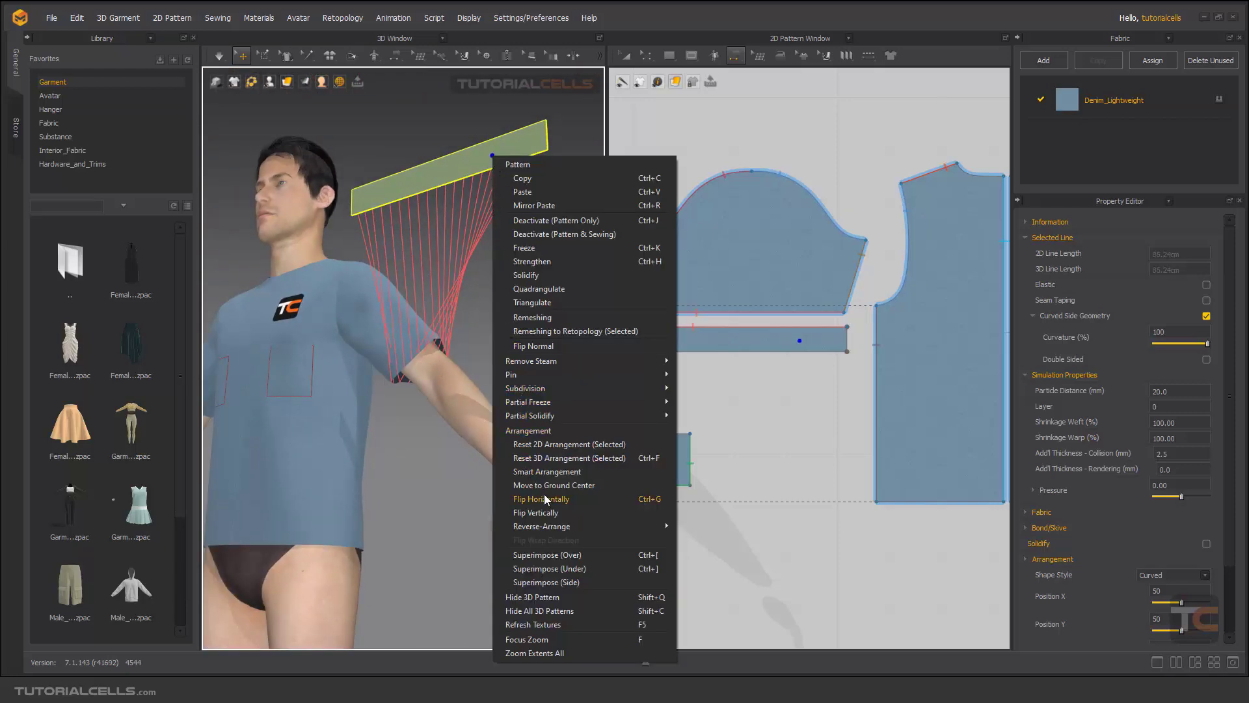
left_click(571, 583)
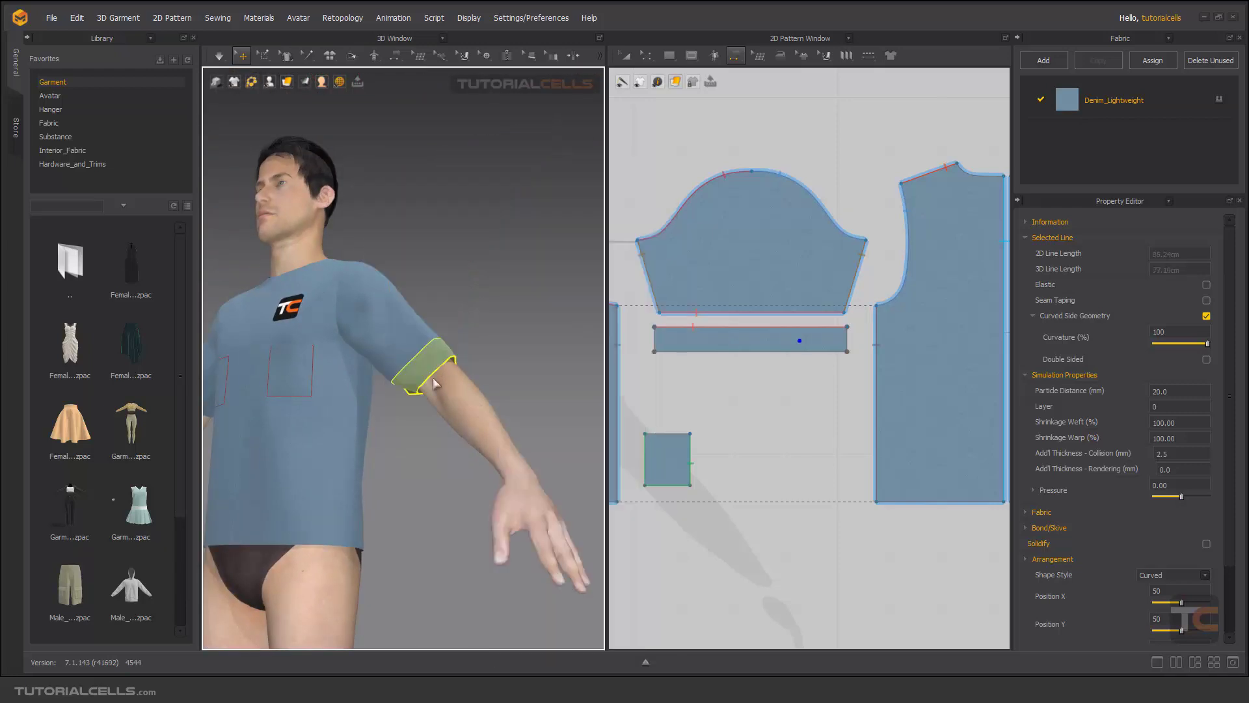
scroll(433, 384, "up", 3)
right_click_drag(449, 388, 330, 374)
Simulate the garment with the cuff attached and examine the cuff's open ends under the arm
key("space")
middle_click_drag(330, 373, 498, 299)
scroll(378, 330, "up", 2)
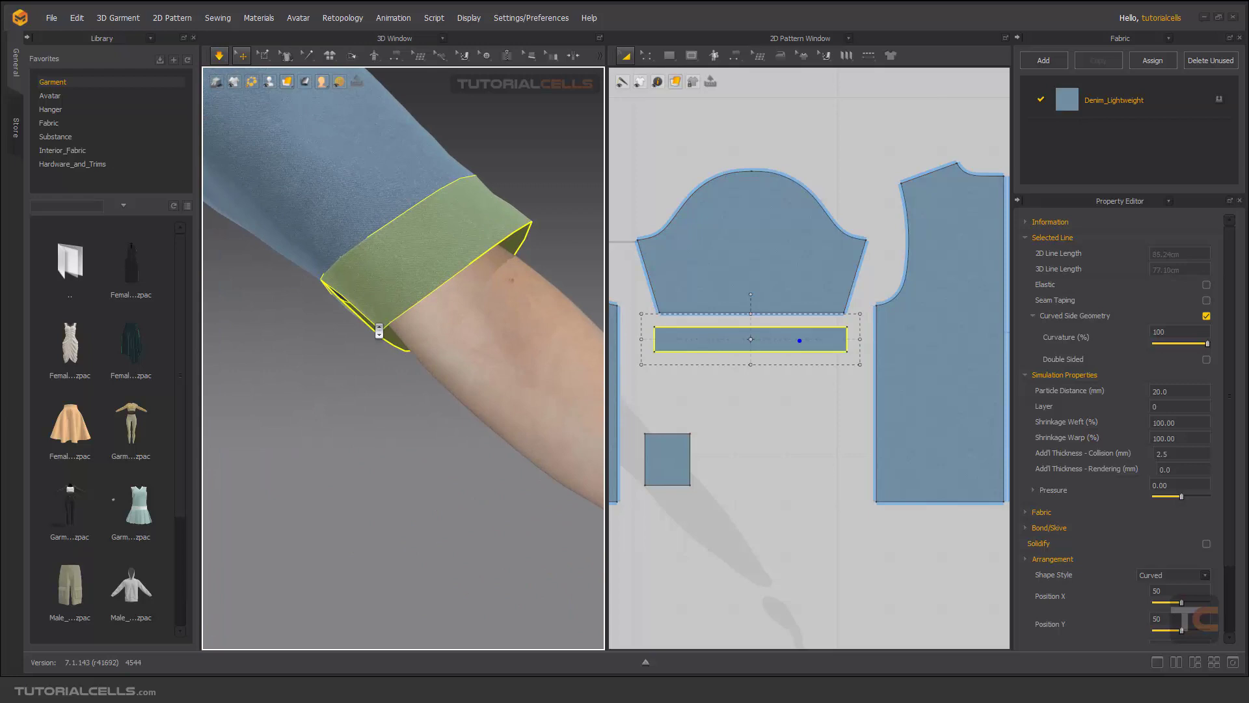
mouse_move(378, 331)
right_mouse_down()
mouse_move(363, 295)
mouse_move(380, 314)
right_mouse_up()
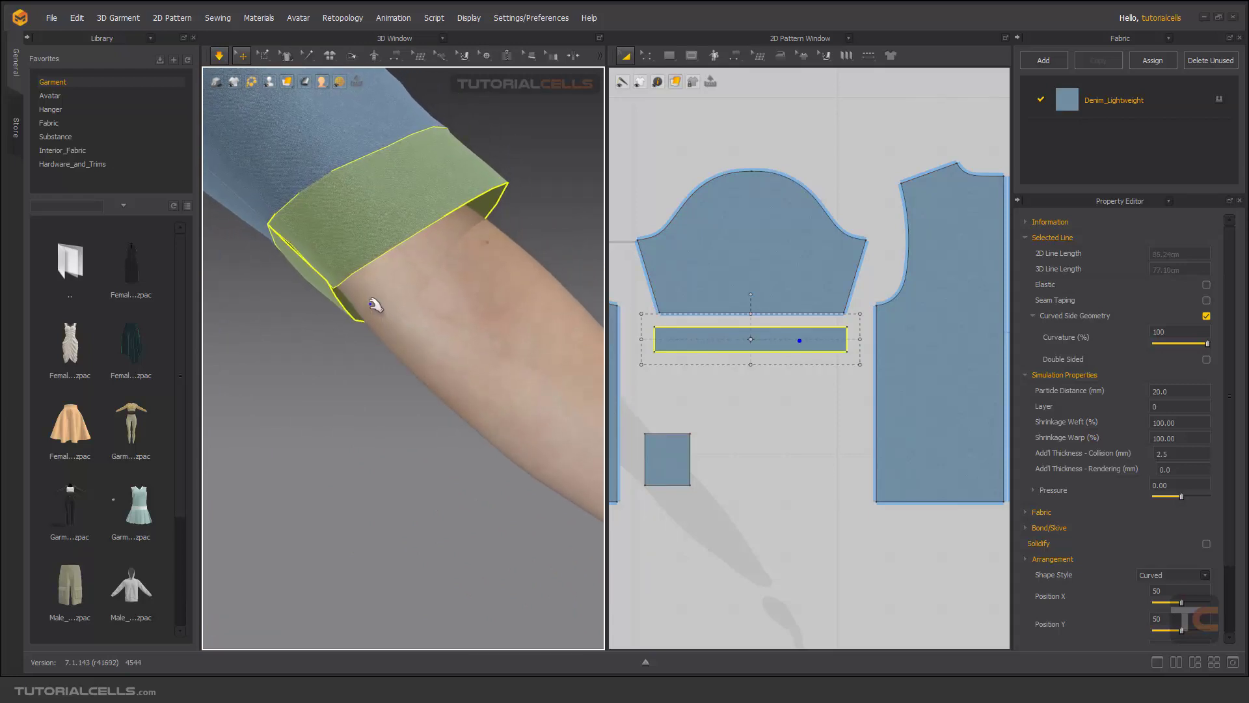
Sew the two short ends of the cuff strip together with Segment Sewing
key("n")
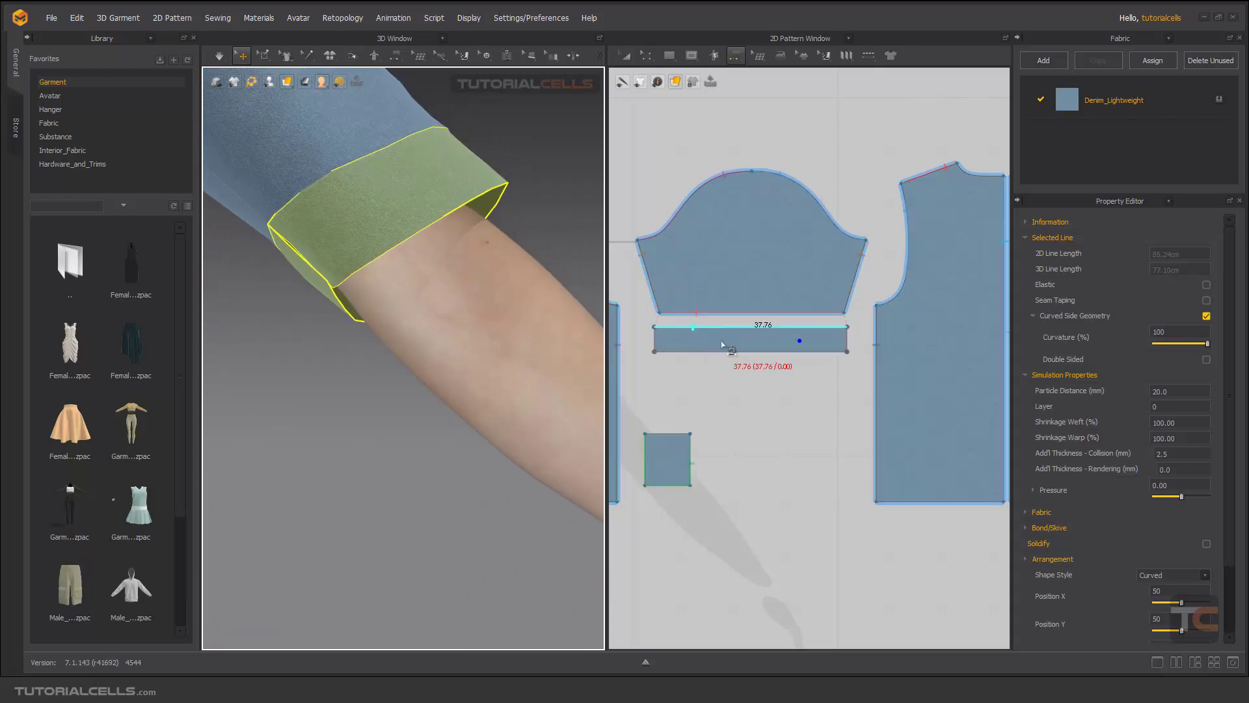
left_click(655, 347)
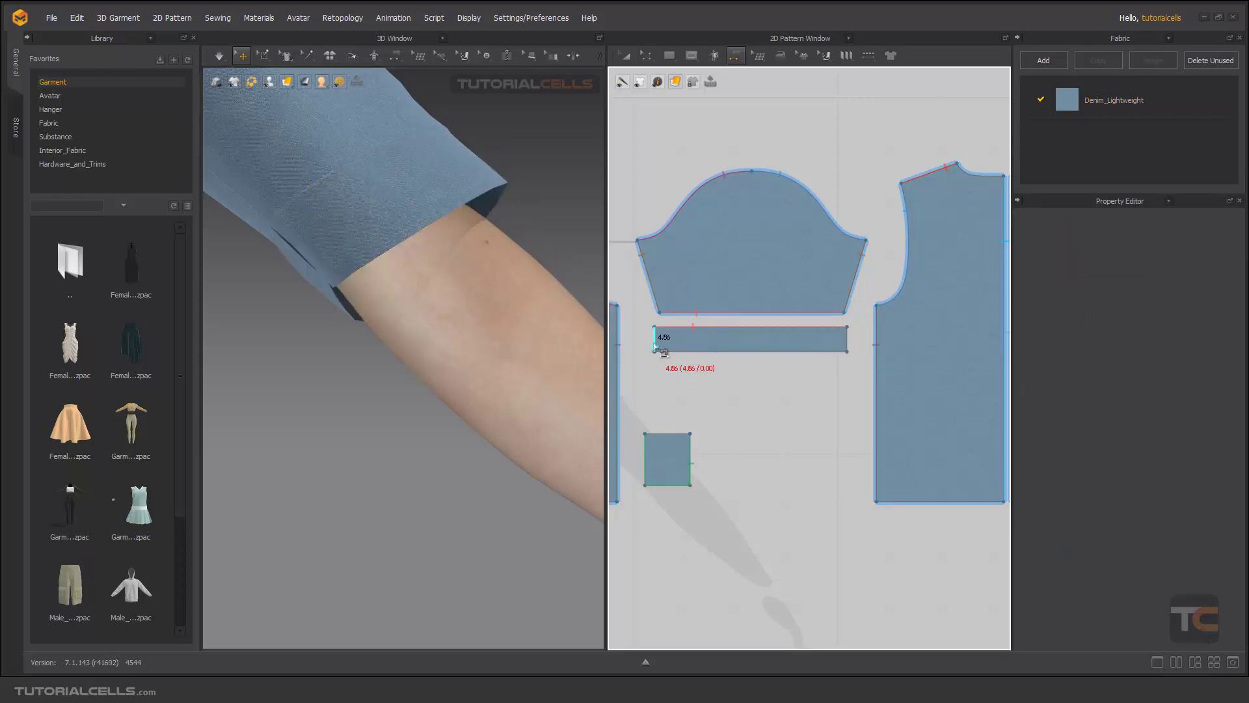
left_click(847, 339)
Run the simulation and tug the cuff near its closing seam to settle it around the arm
key("space")
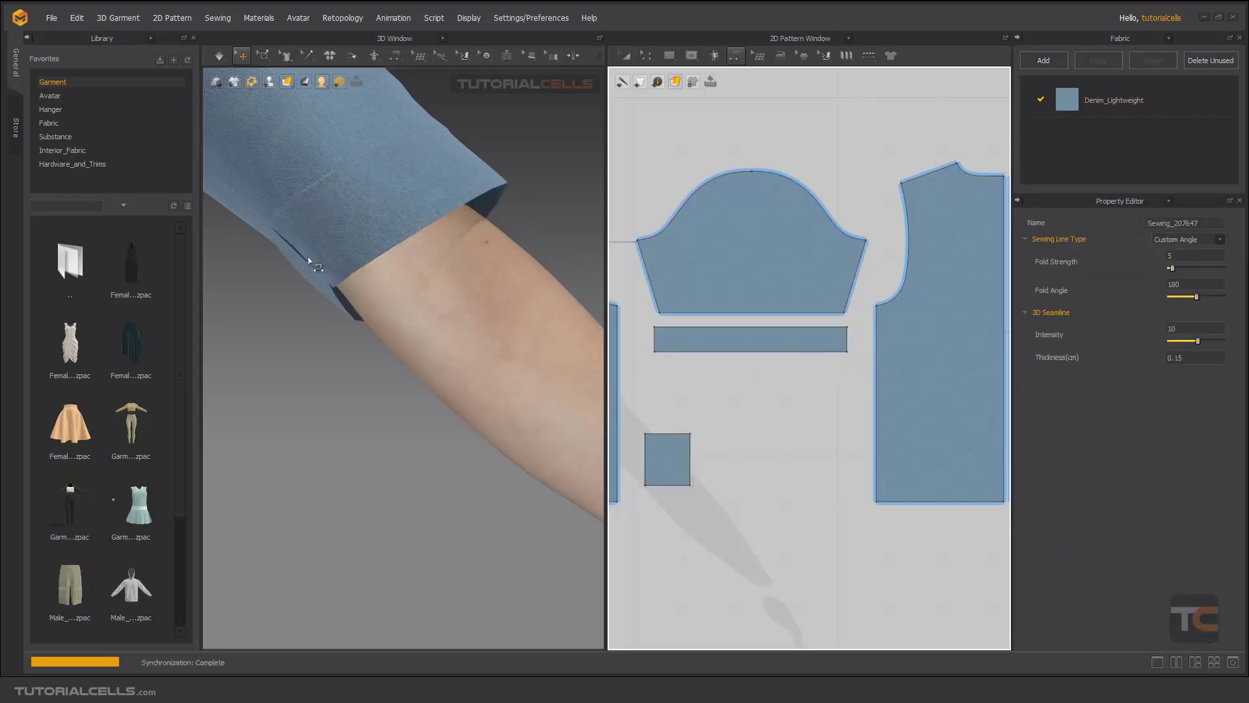
left_click(311, 301)
left_click_drag(311, 301, 252, 340)
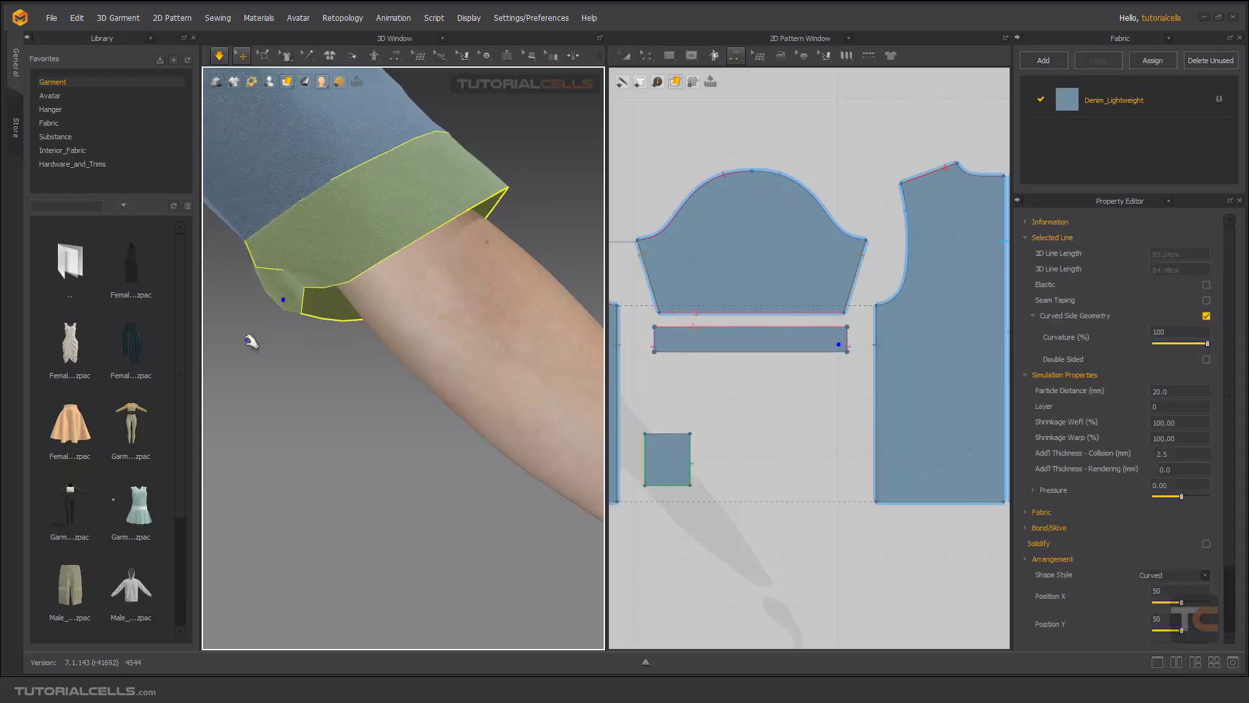
left_click_drag(311, 286, 406, 358)
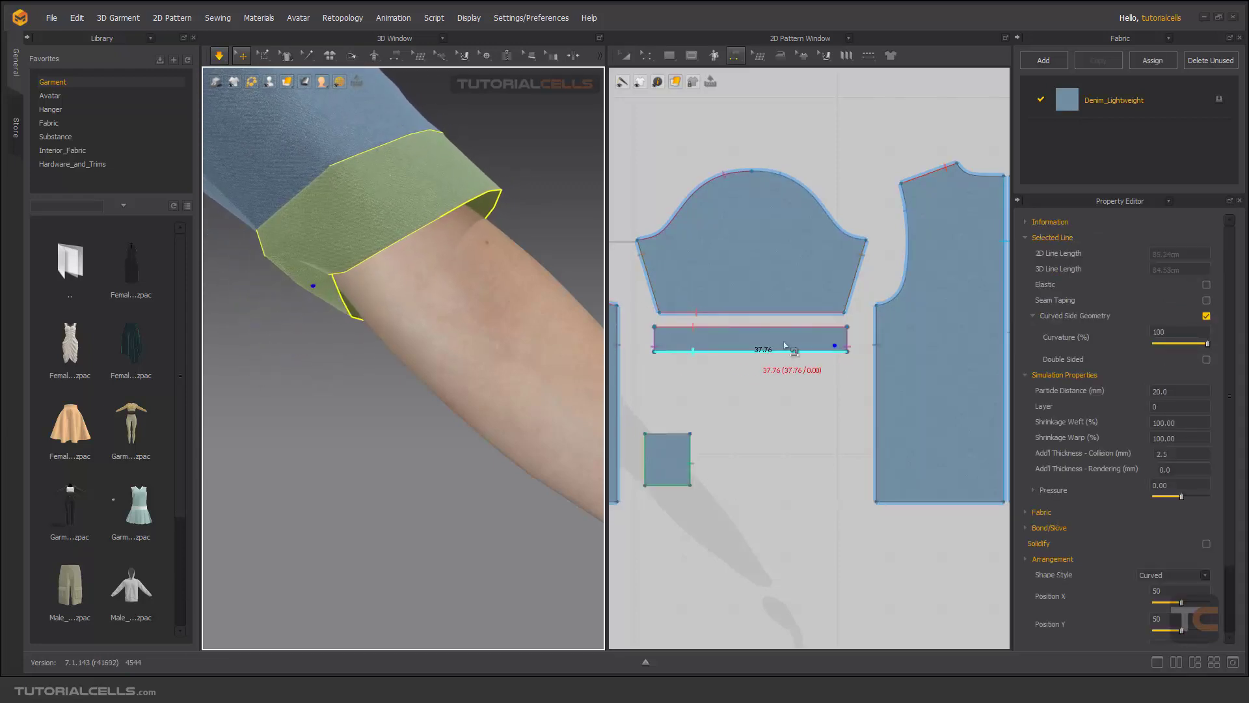
Shorten the cuff strip in the 2D pattern with Transform Pattern, and simulate while tugging the cuff to tighten it around the arm
left_click(625, 56)
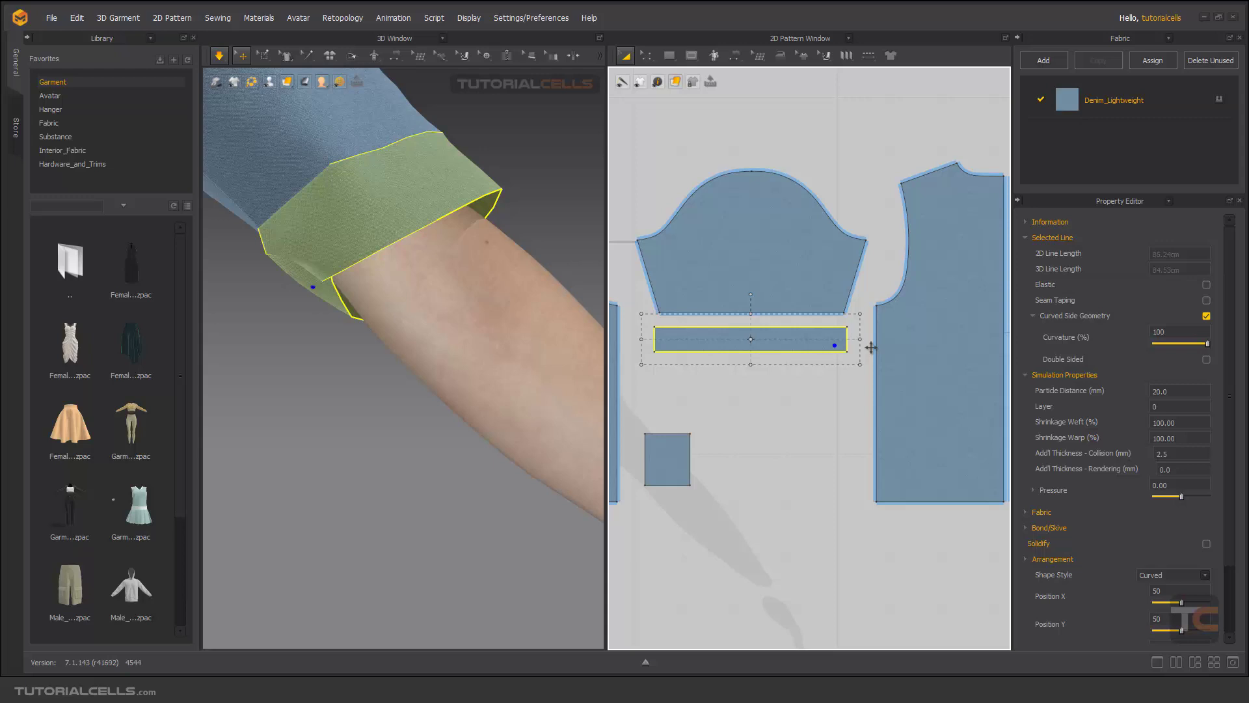
left_click_drag(845, 341, 826, 340)
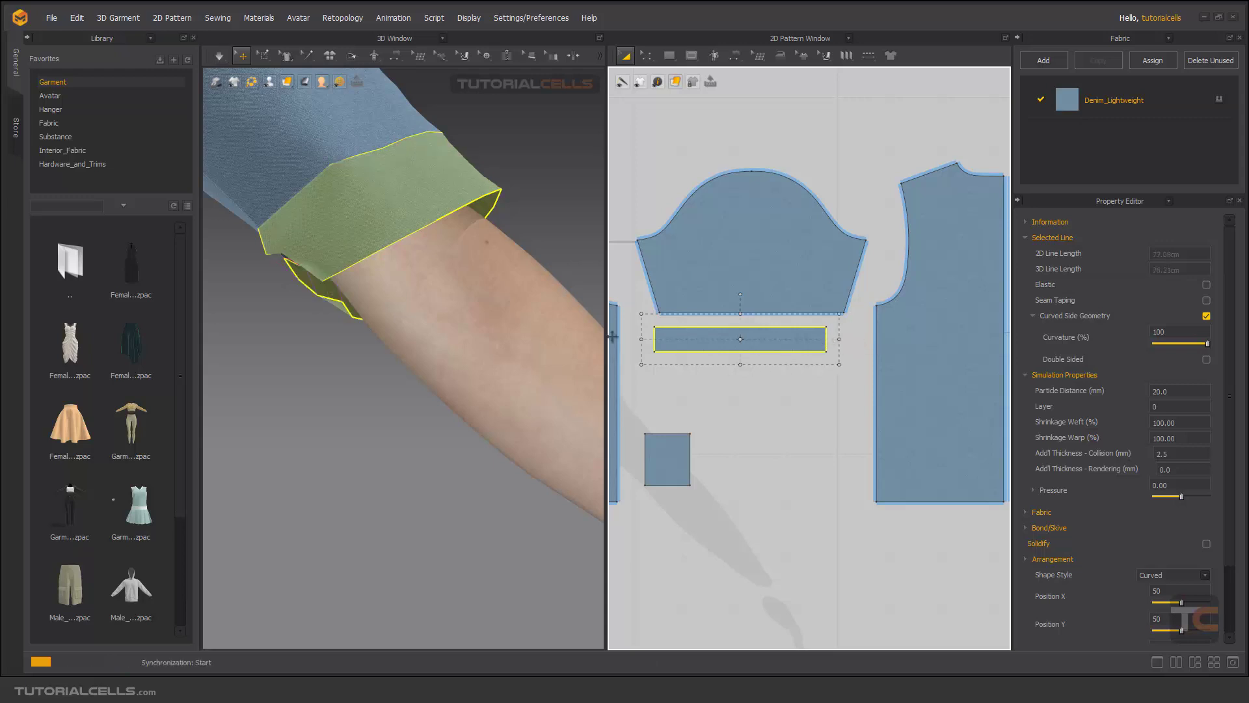
mouse_move(348, 282)
left_mouse_down()
mouse_move(335, 294)
mouse_move(359, 270)
left_mouse_up()
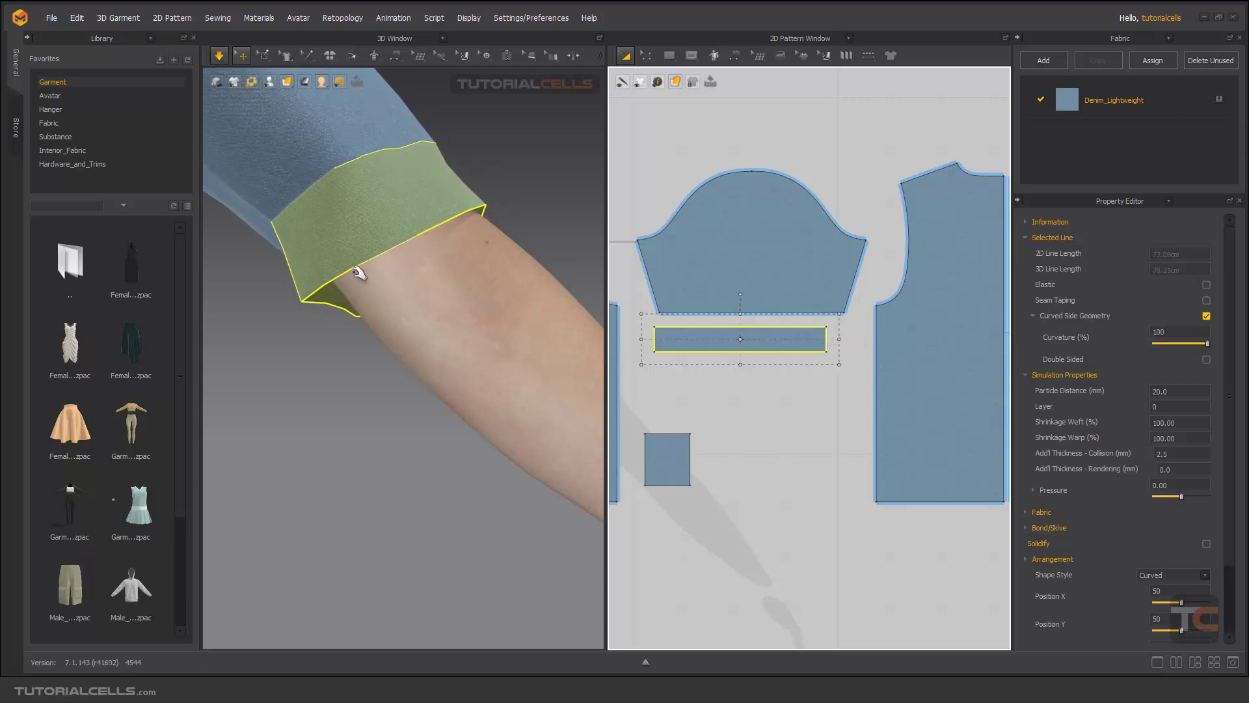
scroll(398, 246, "down", 5)
right_click_drag(398, 246, 503, 274)
key("space")
left_click(508, 256)
scroll(496, 269, "down", 2)
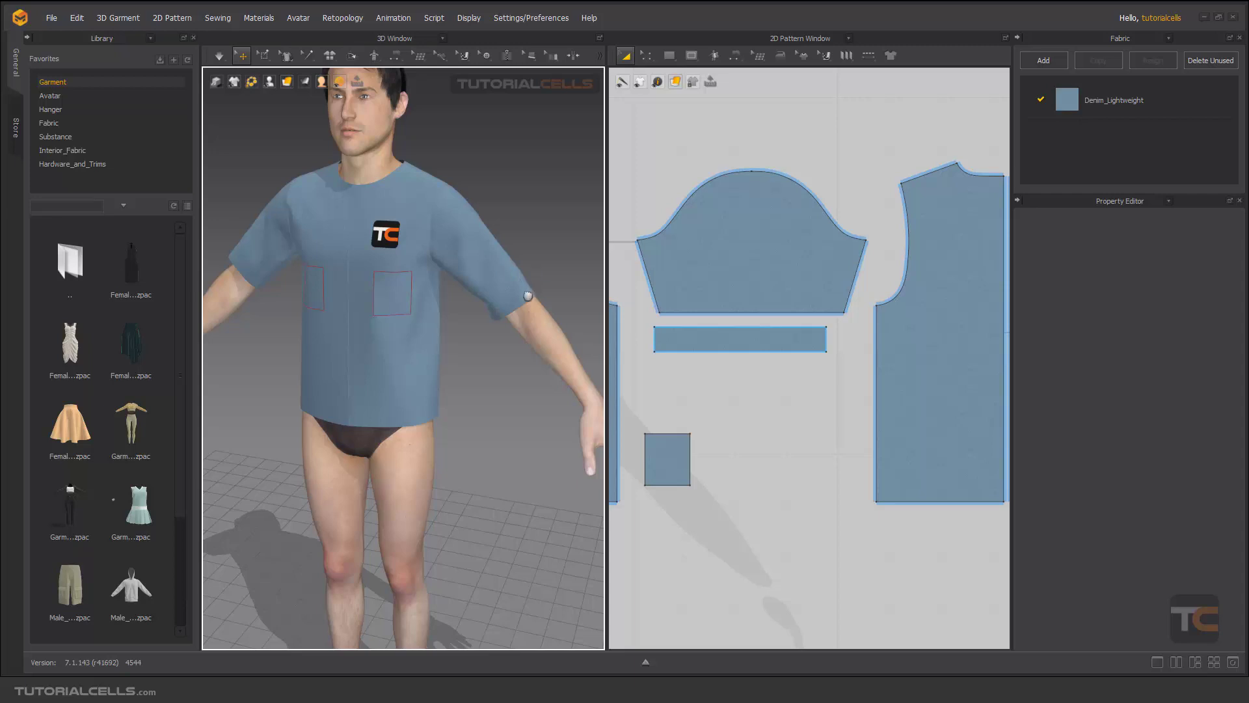
Try moving the cuff down the forearm away from the sleeve hem, and undo the move
left_click(527, 296)
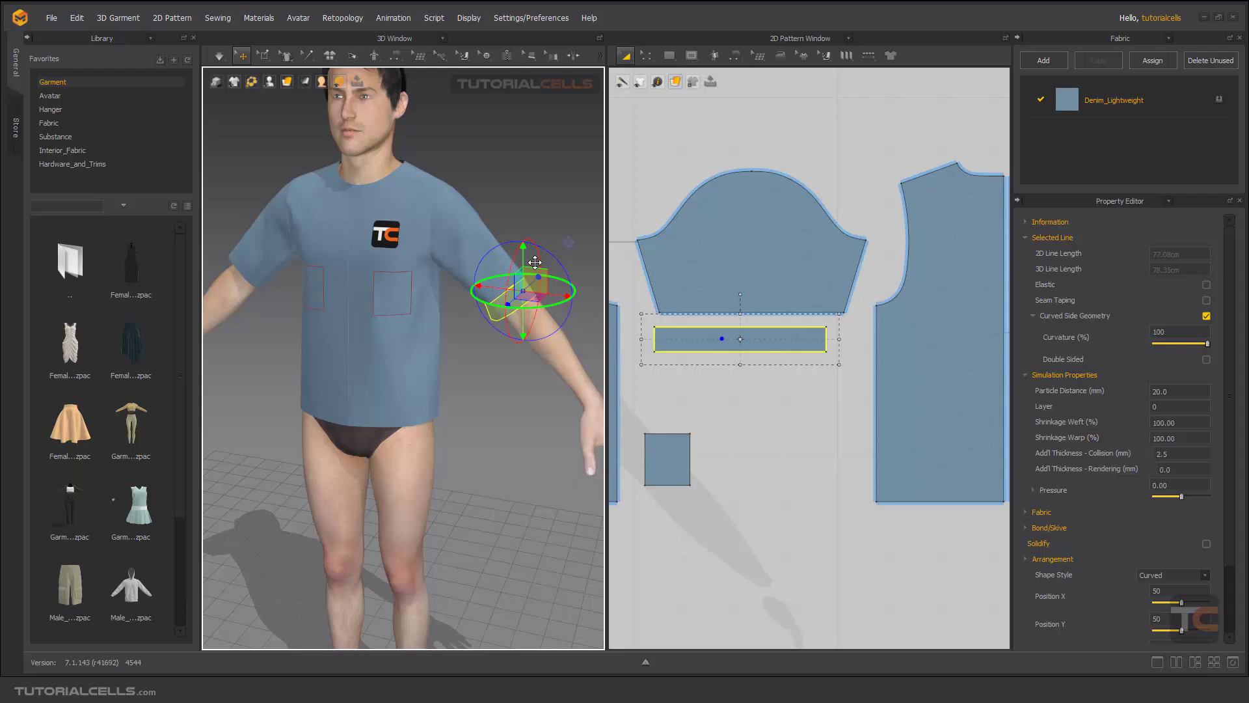
scroll(534, 262, "up", 3)
middle_click_drag(540, 272, 437, 322)
scroll(456, 320, "up", 2)
right_click_drag(477, 326, 463, 290)
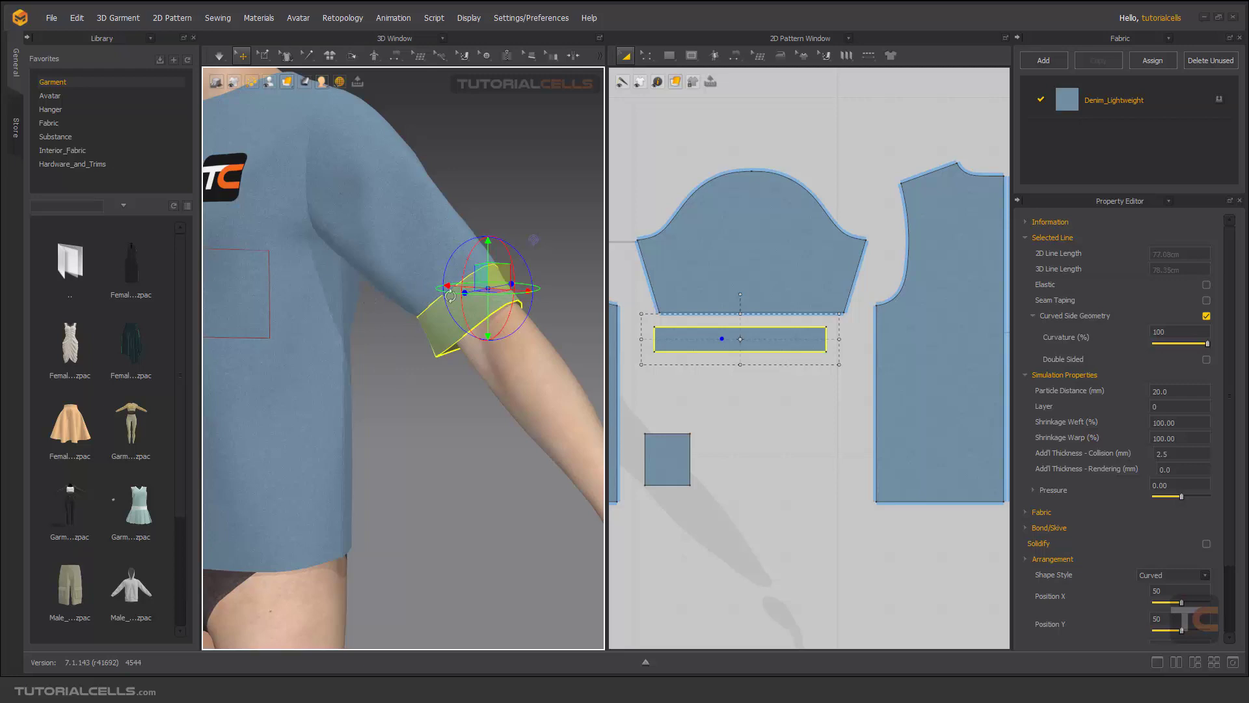
left_click_drag(501, 278, 523, 303)
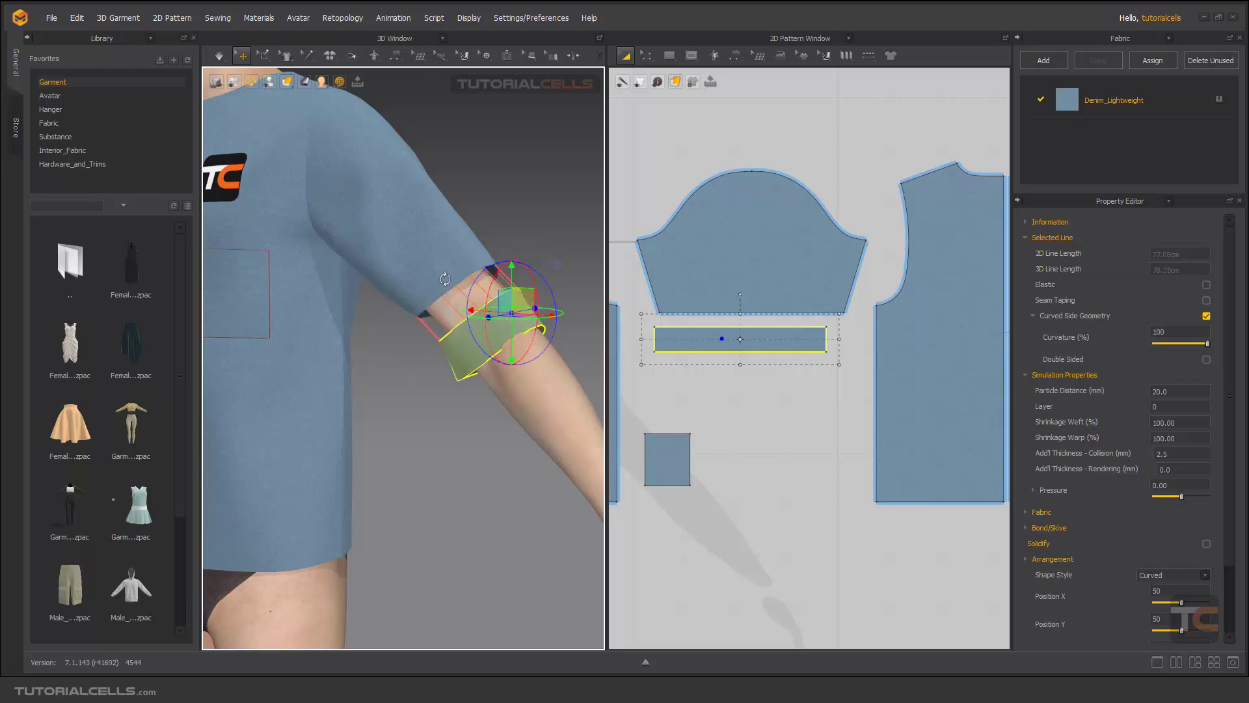
left_click(528, 241)
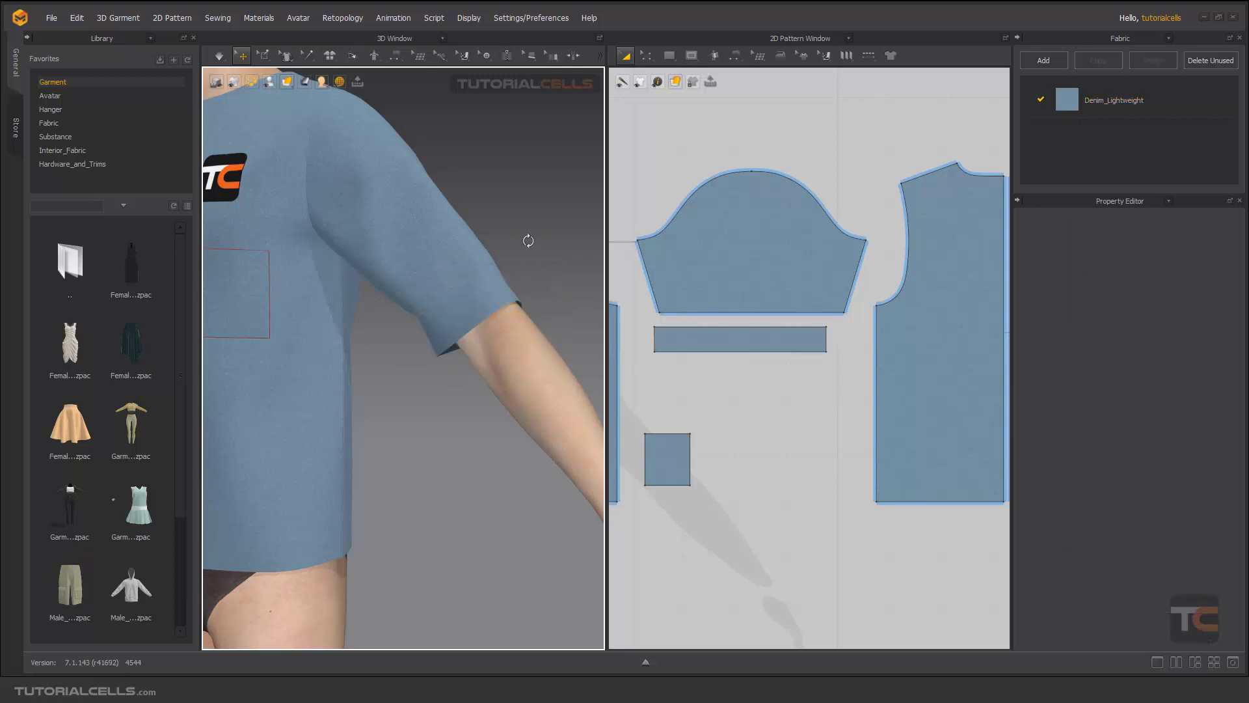
Review the Superimpose Over, Under and Side options for the cuff in the 3D view, without applying any
left_click(468, 271)
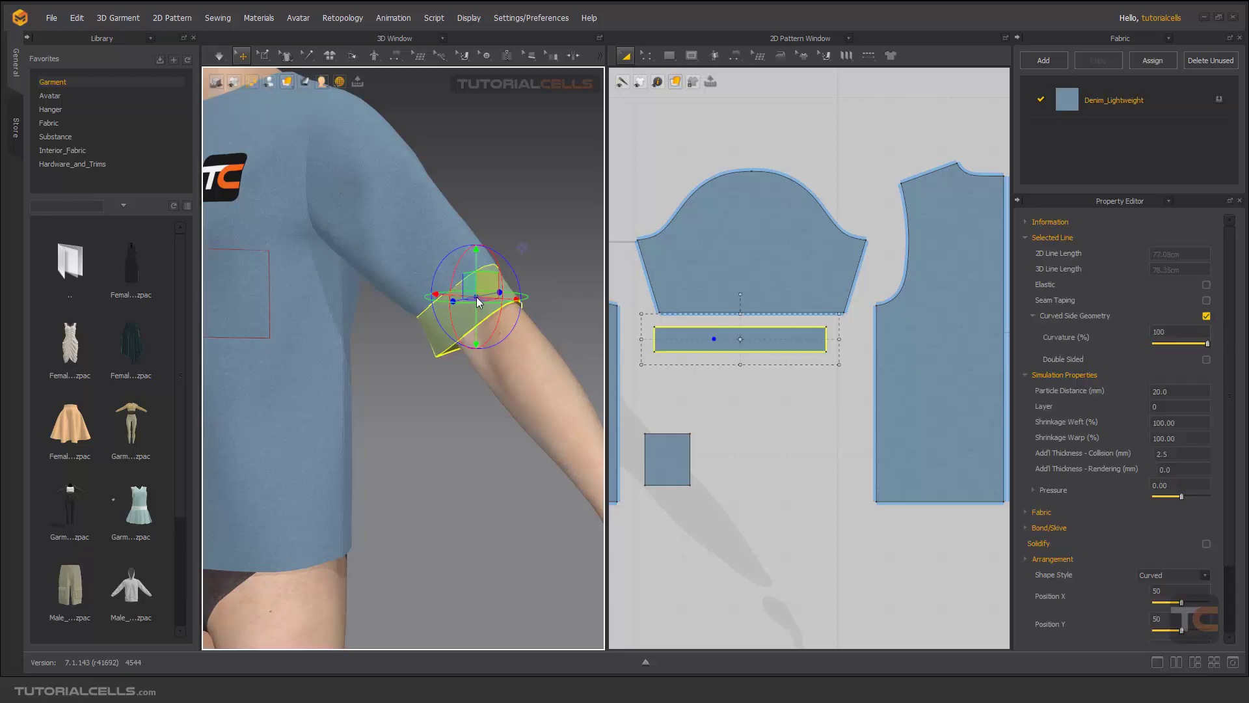
right_click(477, 273)
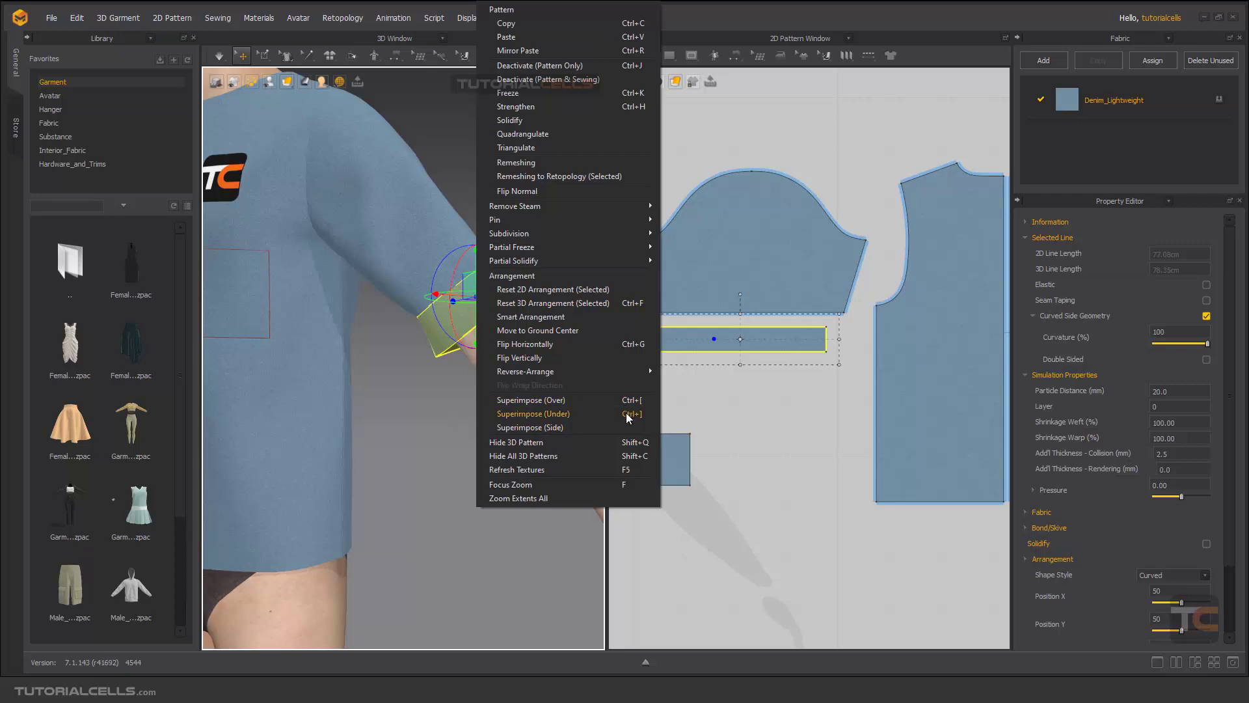
left_click(407, 402)
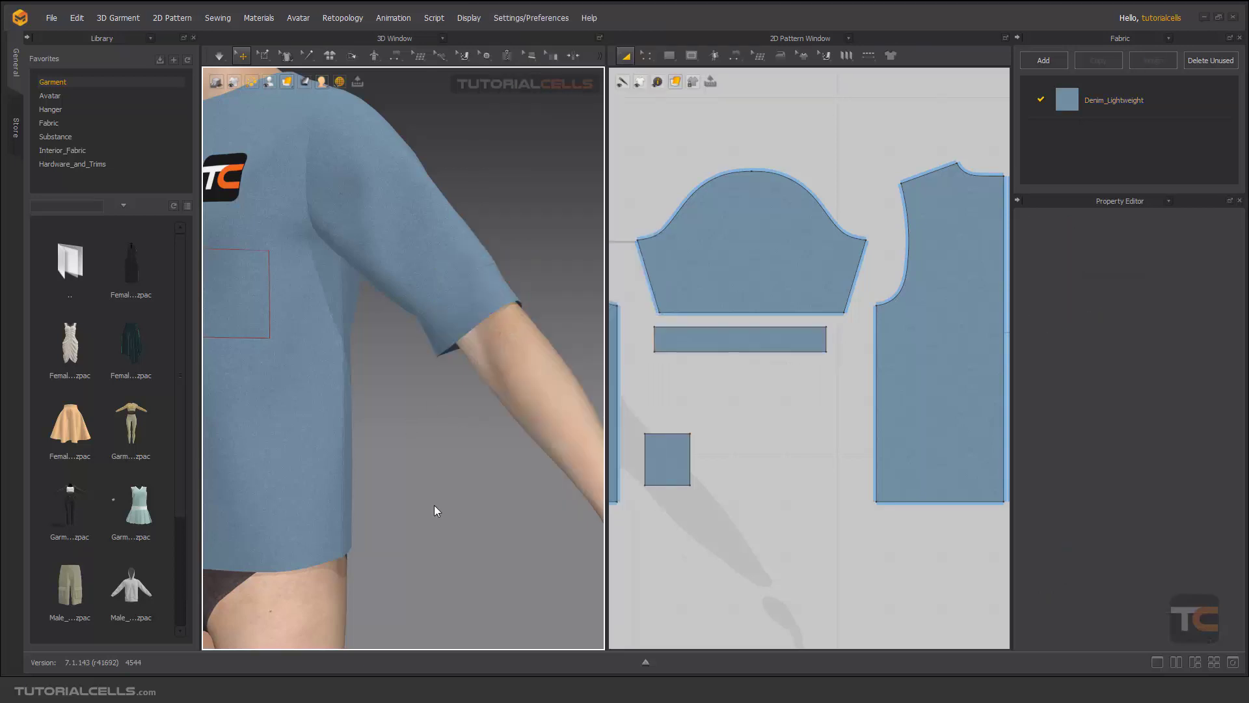